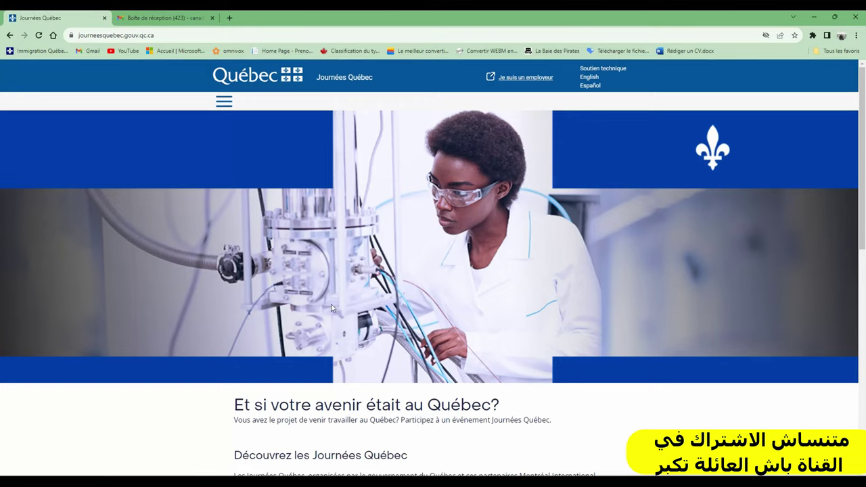
# Step: Open the Journées Québec events calendar
pyautogui.scroll(-2, 330, 306)
pyautogui.scroll(-1, 433, 292)
pyautogui.scroll(-1, 379, 271)
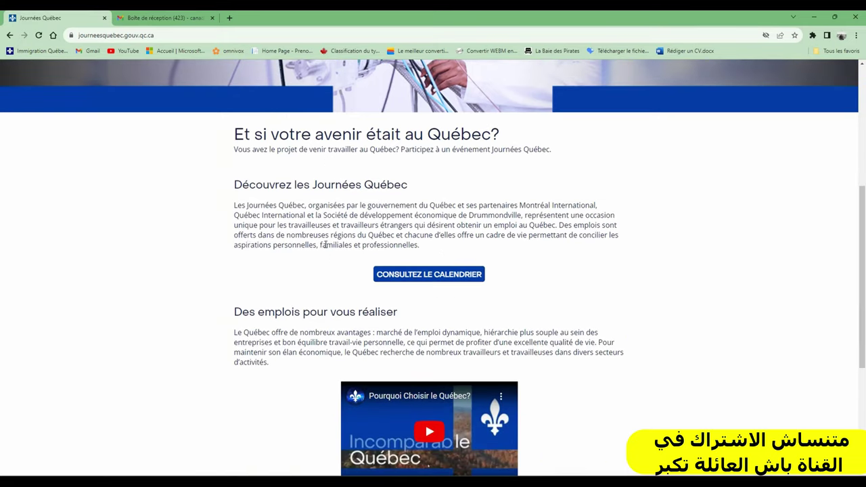
pyautogui.scroll(-1, 427, 277)
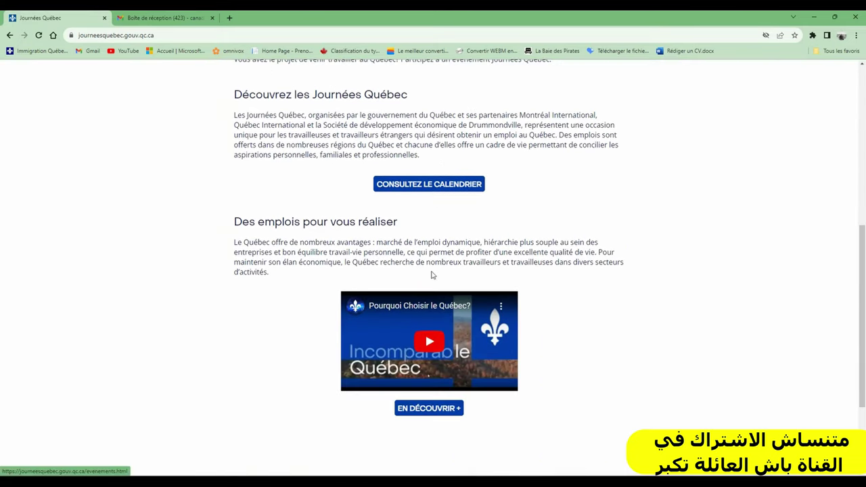
pyautogui.click(434, 186)
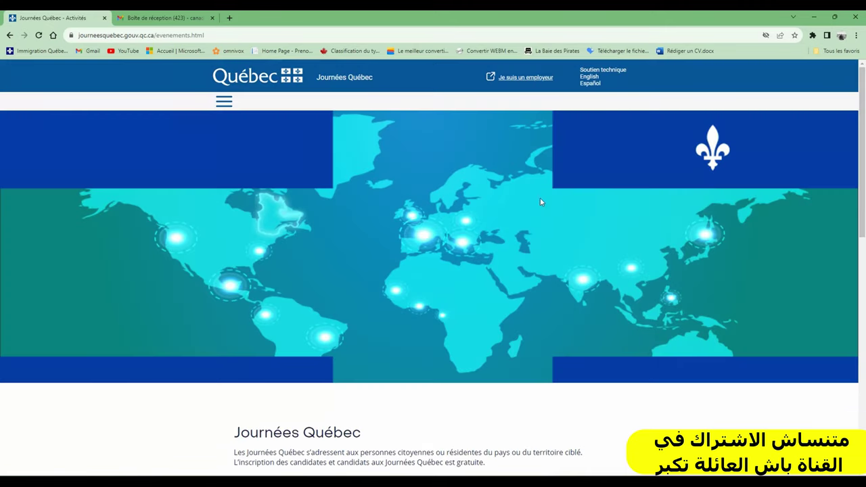
# Step: Note that registration is free and open the MAROC event's registration page
pyautogui.scroll(-3, 554, 214)
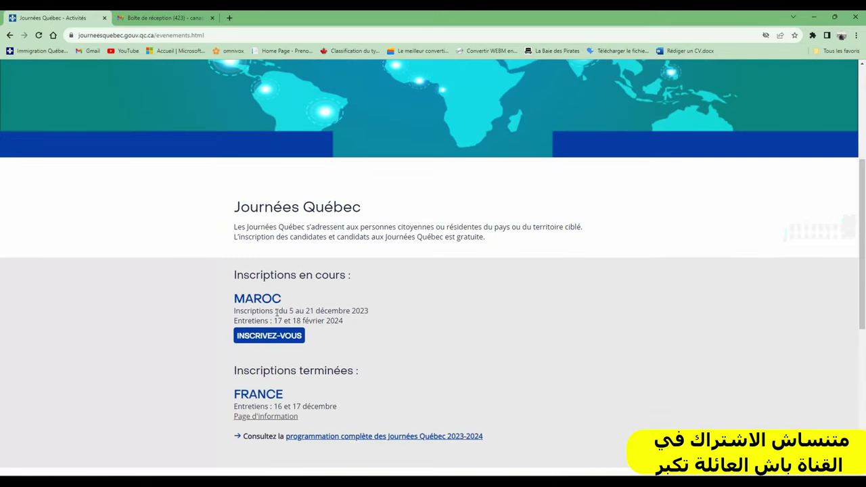
pyautogui.scroll(-2, 269, 323)
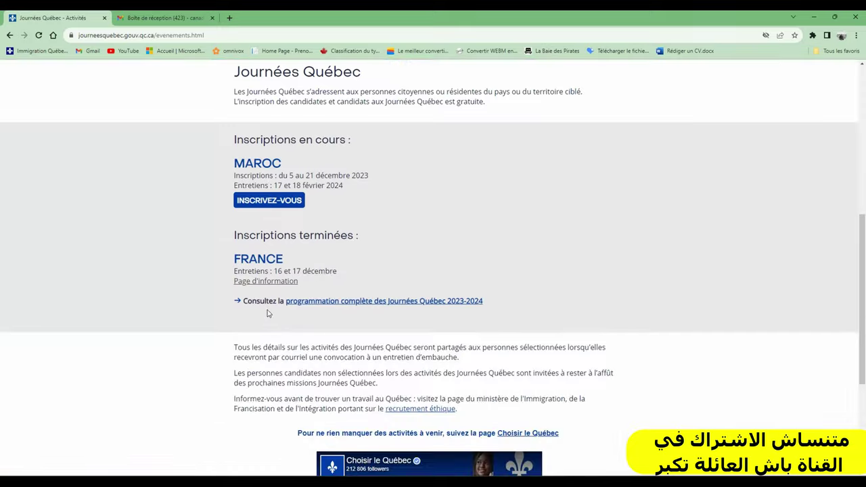
pyautogui.scroll(1, 642, 278)
pyautogui.scroll(2, 642, 278)
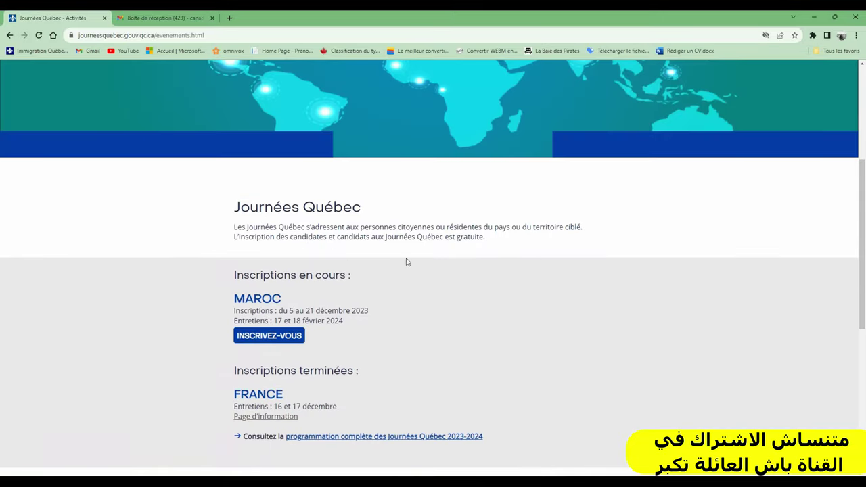
pyautogui.moveTo(261, 245); pyautogui.dragTo(391, 230)
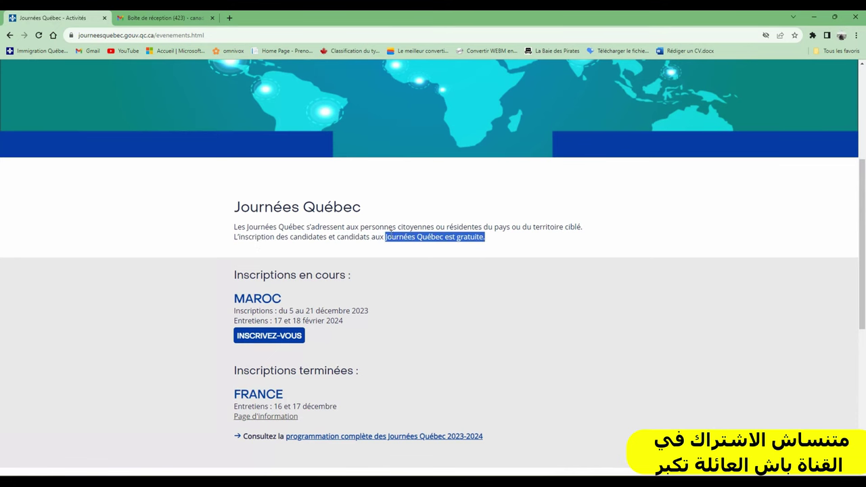
pyautogui.click(416, 237)
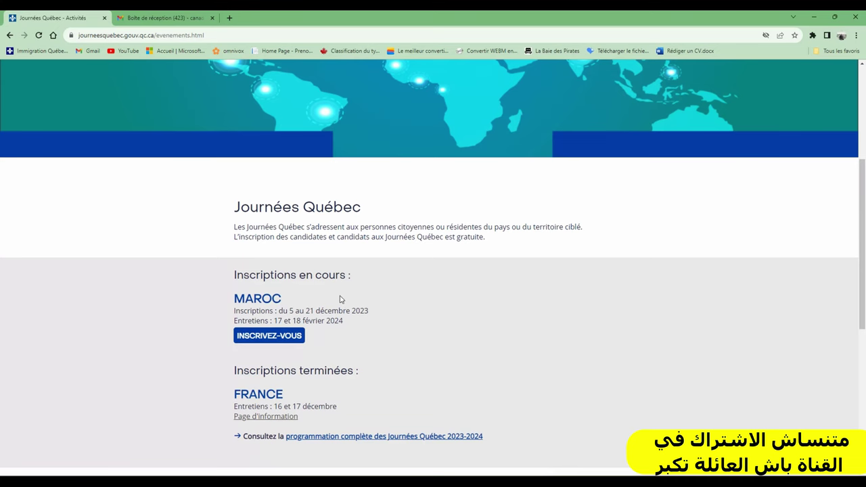
pyautogui.click(270, 338)
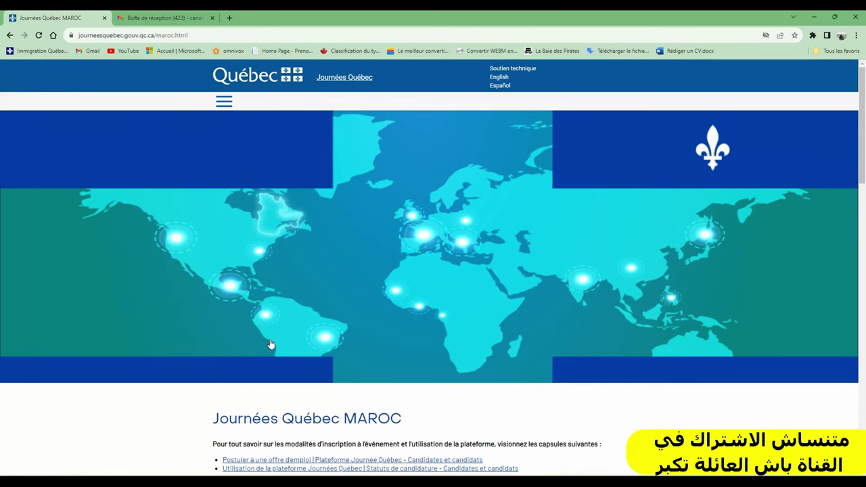
# Step: Point out the MAROC recruiting sectors Administration, Fabrication et usinage, Génie and Hôtellerie et restauration
pyautogui.scroll(-2, 270, 344)
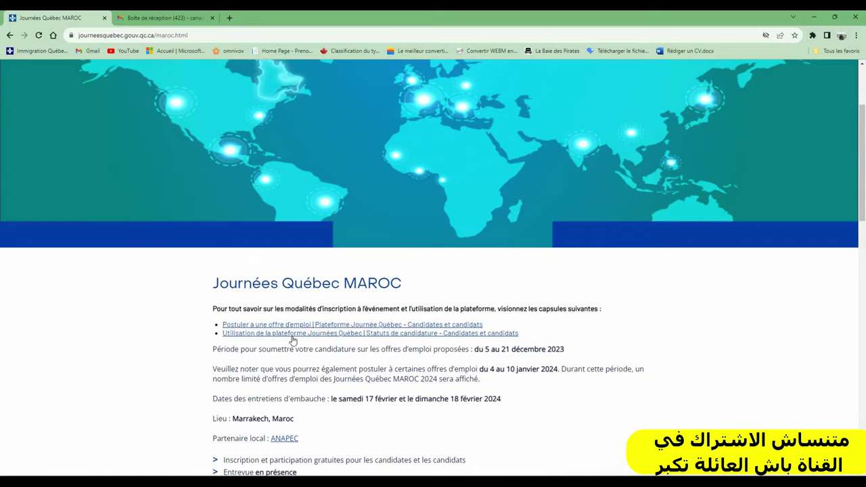
pyautogui.scroll(-1, 312, 339)
pyautogui.scroll(-2, 312, 338)
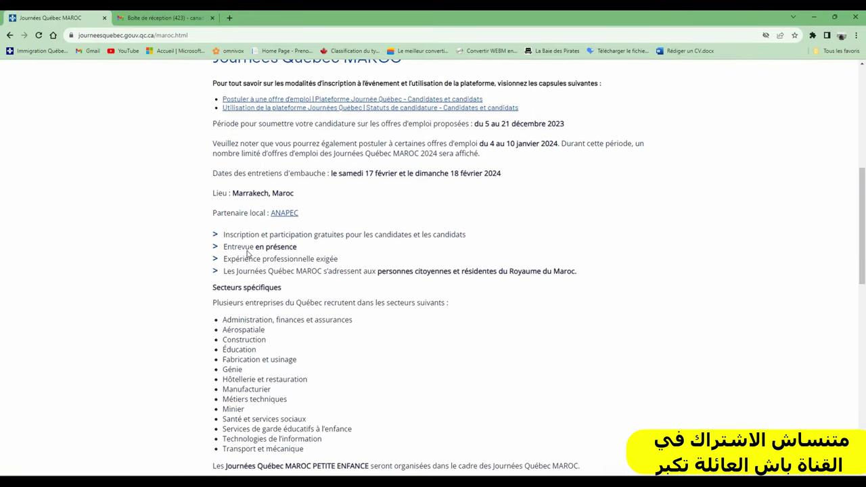
pyautogui.scroll(-1, 329, 329)
pyautogui.scroll(2, 346, 284)
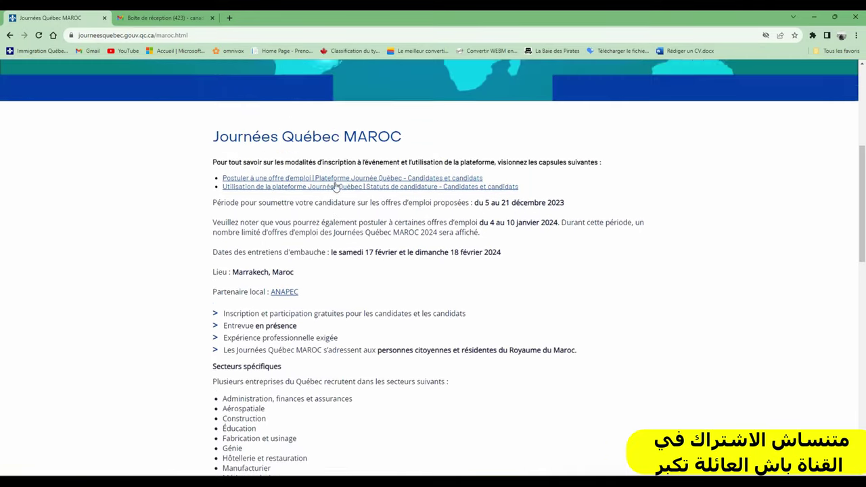
pyautogui.scroll(-2, 334, 246)
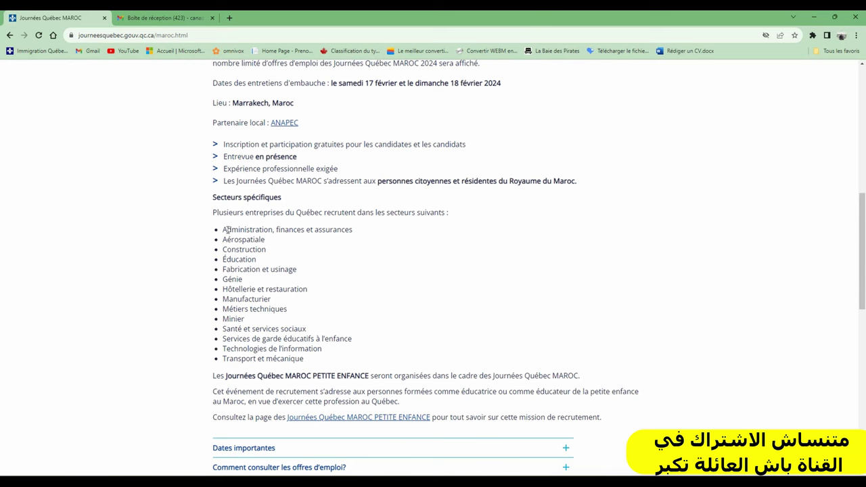
pyautogui.moveTo(224, 230); pyautogui.dragTo(349, 234)
pyautogui.doubleClick(236, 268)
pyautogui.doubleClick(231, 280)
pyautogui.click(256, 290)
pyautogui.doubleClick(251, 290)
# Step: Point out the remaining sectors, from Manufacturier through Transport et mécanique
pyautogui.doubleClick(246, 299)
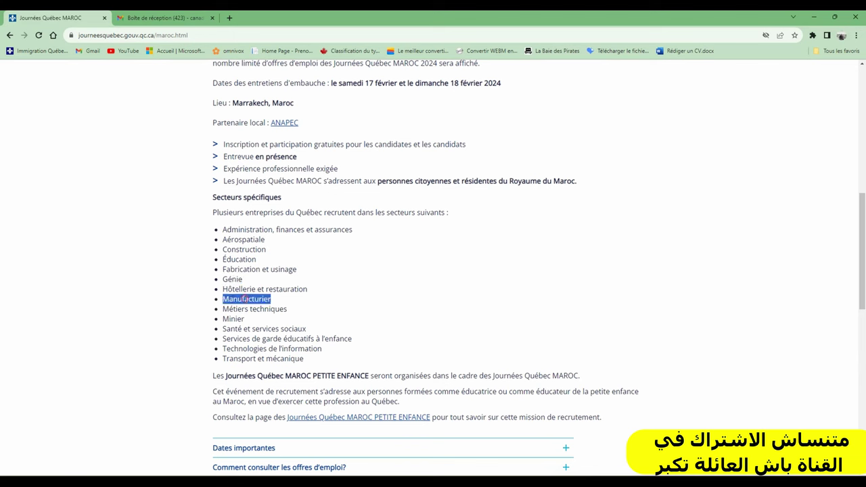
pyautogui.doubleClick(246, 308)
pyautogui.click(282, 341)
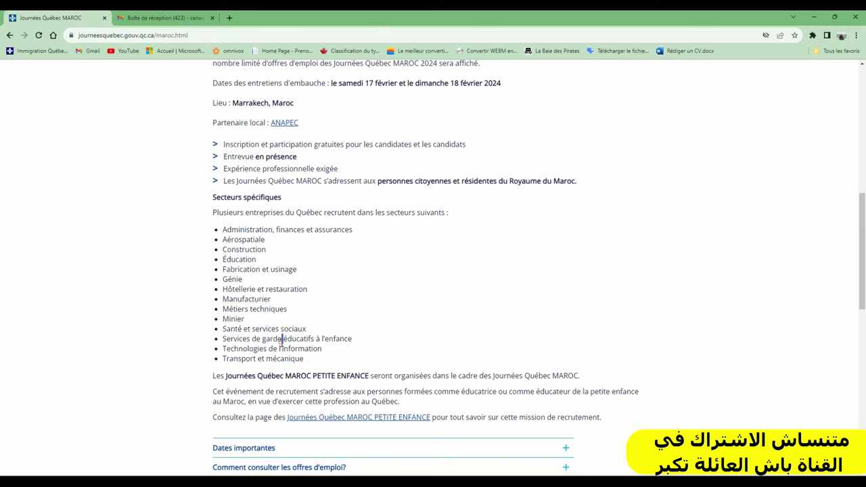
pyautogui.tripleClick(281, 341)
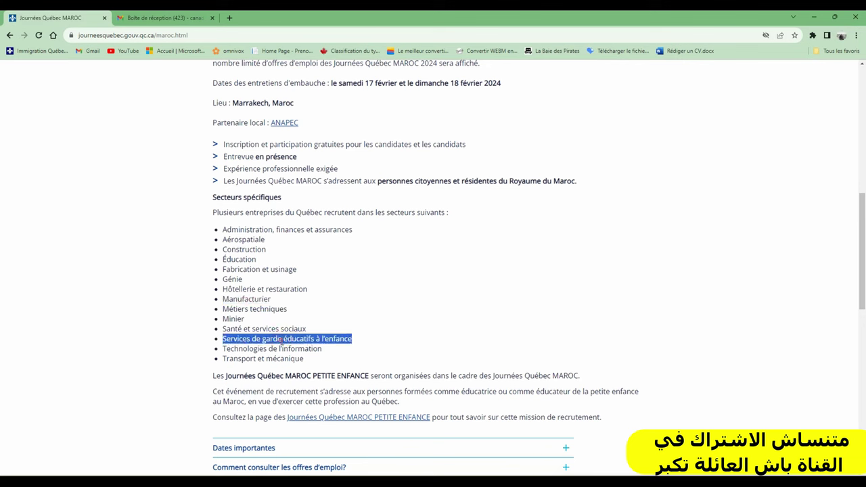
pyautogui.doubleClick(290, 350)
pyautogui.doubleClick(242, 370)
pyautogui.doubleClick(240, 359)
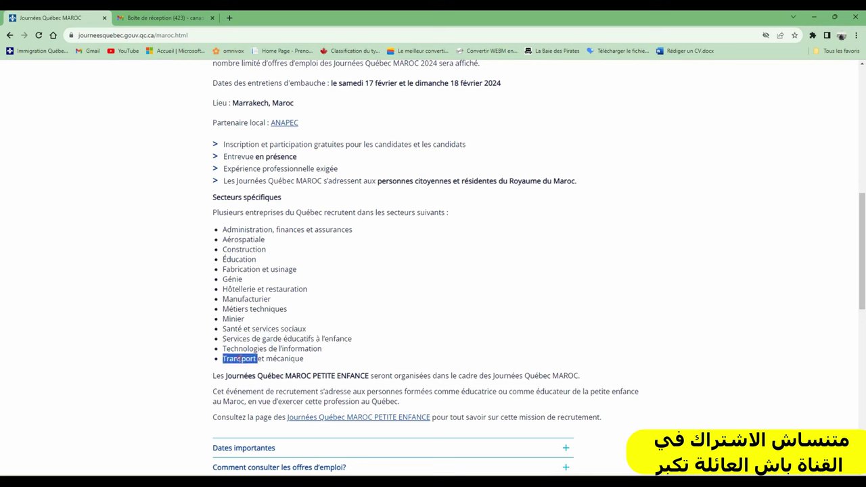
pyautogui.doubleClick(284, 359)
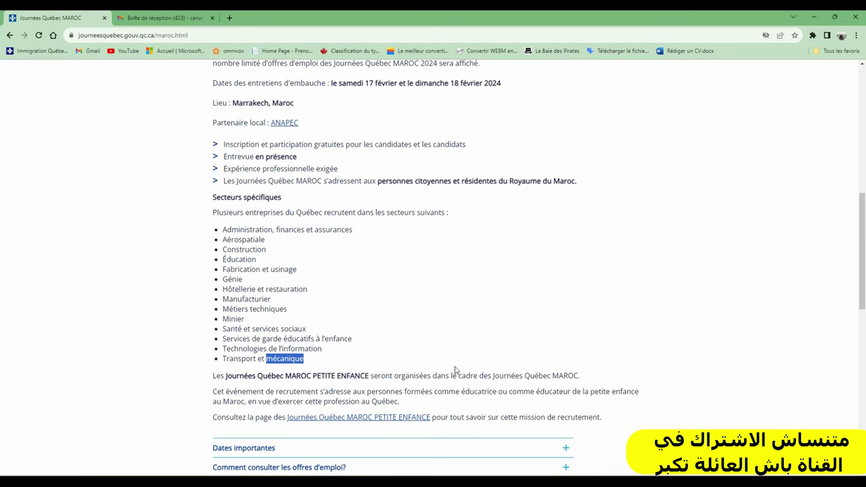
# Step: Expand 'Comment consulter les offres d'emploi?' and open the offers listing in a new tab
pyautogui.scroll(4, 391, 351)
pyautogui.scroll(-3, 389, 350)
pyautogui.scroll(-3, 389, 350)
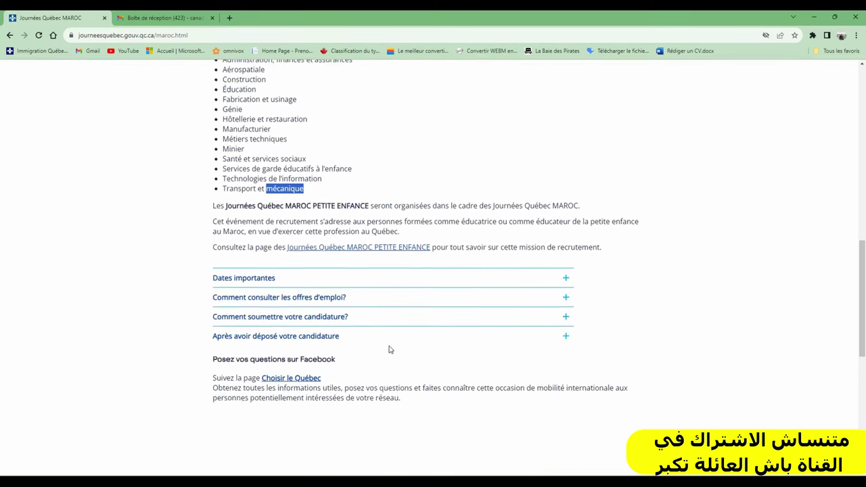
pyautogui.click(279, 289)
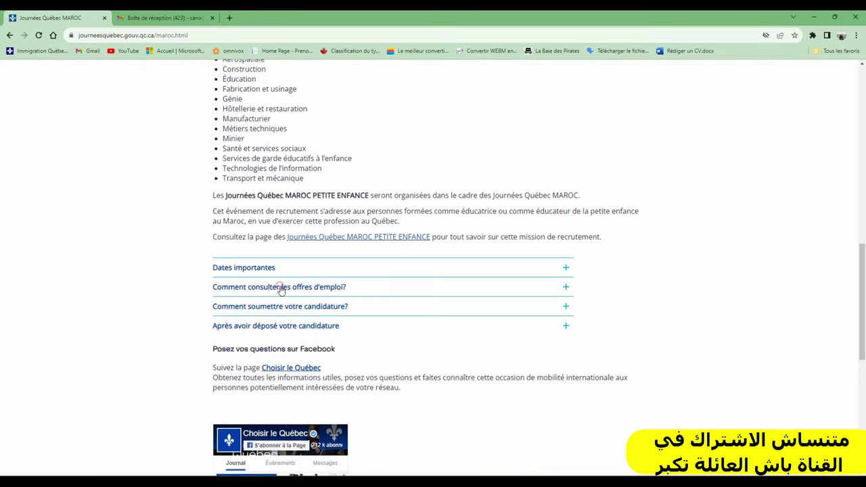
pyautogui.click(257, 342)
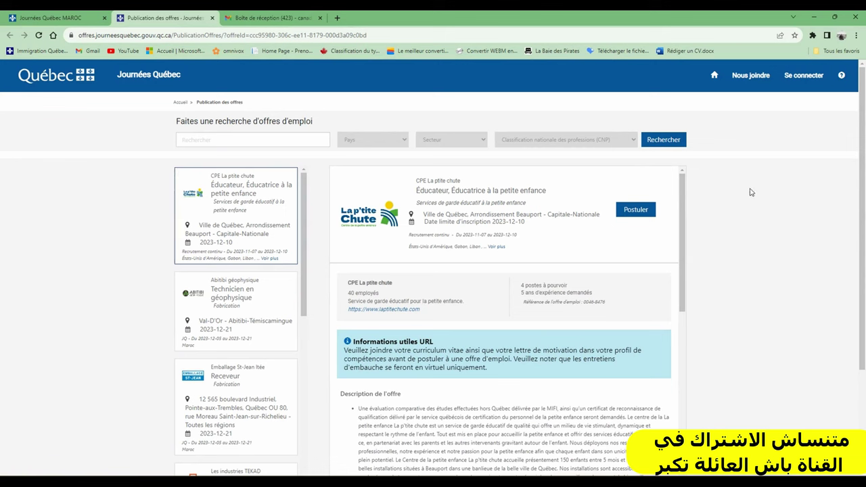
# Step: Open the new-account sign-up form and enter the saved e-mail address and a password
pyautogui.click(807, 79)
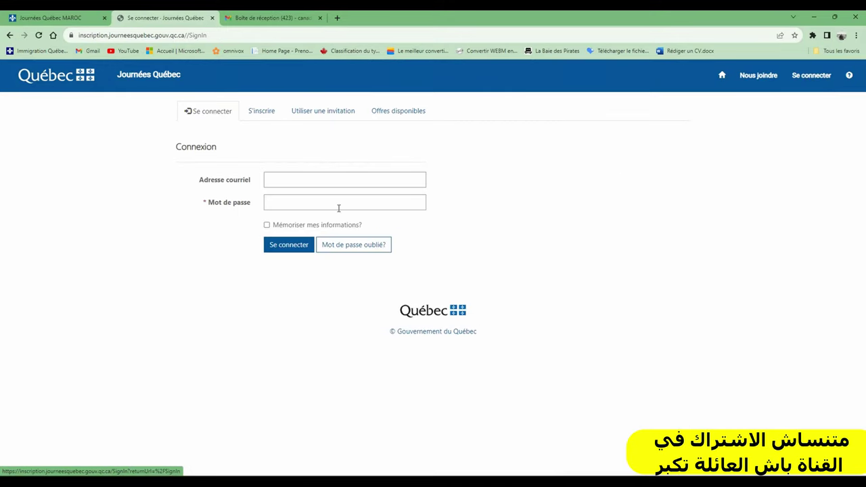
pyautogui.click(252, 112)
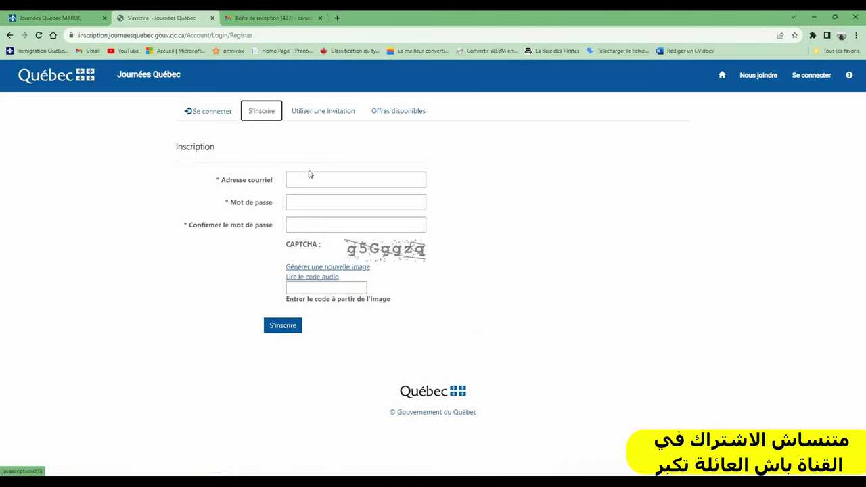
pyautogui.click(310, 176)
pyautogui.click(352, 202)
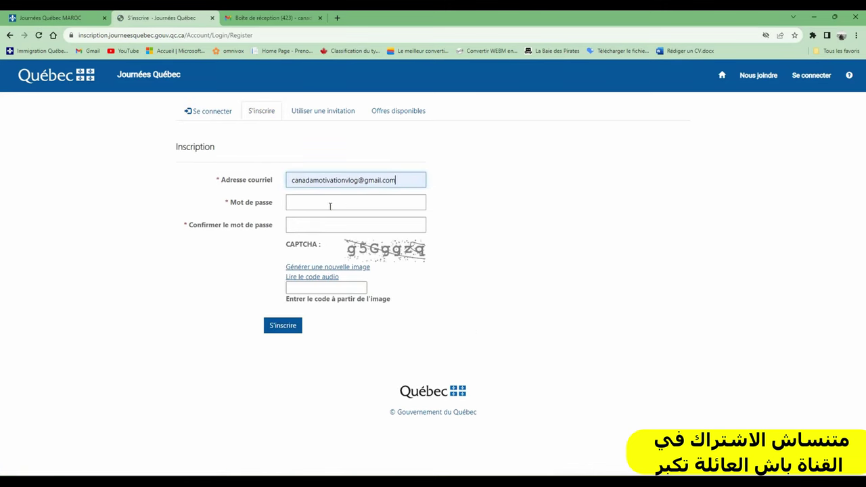
pyautogui.click(324, 205)
pyautogui.write('••')
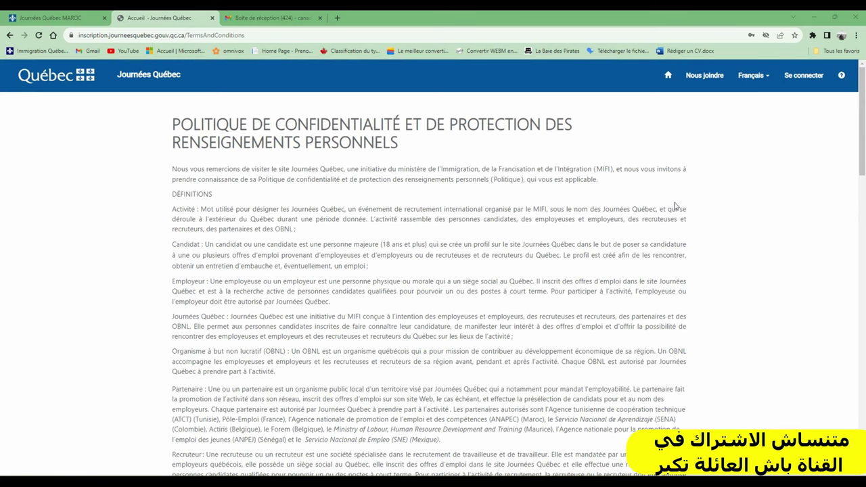
# Step: Declare the profile as a candidate
pyautogui.scroll(-20, 413, 218)
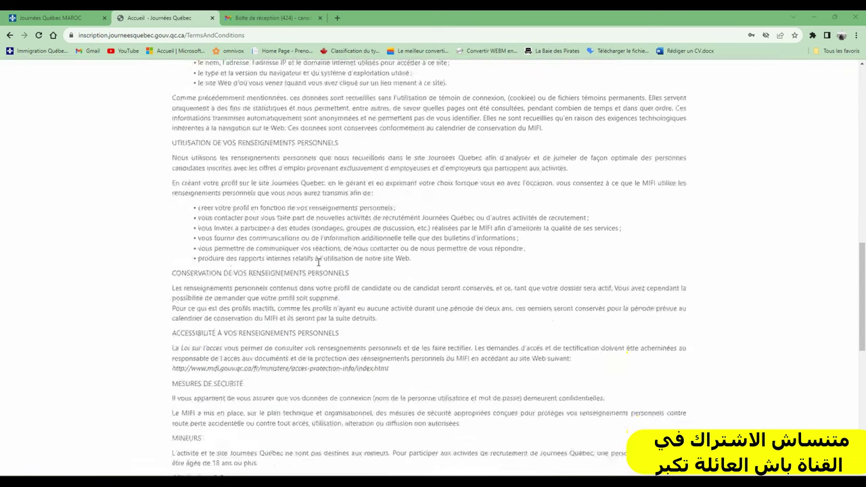
pyautogui.scroll(-3, 277, 289)
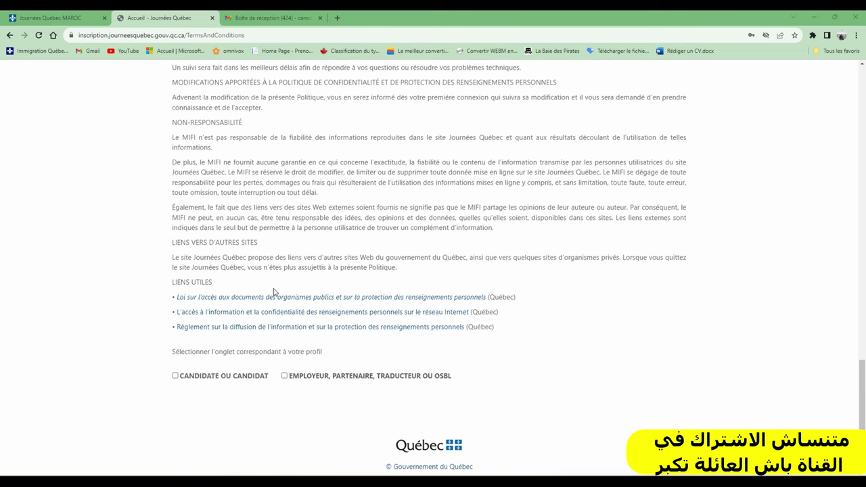
pyautogui.click(174, 377)
# Step: Read the privacy policy, accept it and continue to the account form
pyautogui.scroll(-3, 336, 383)
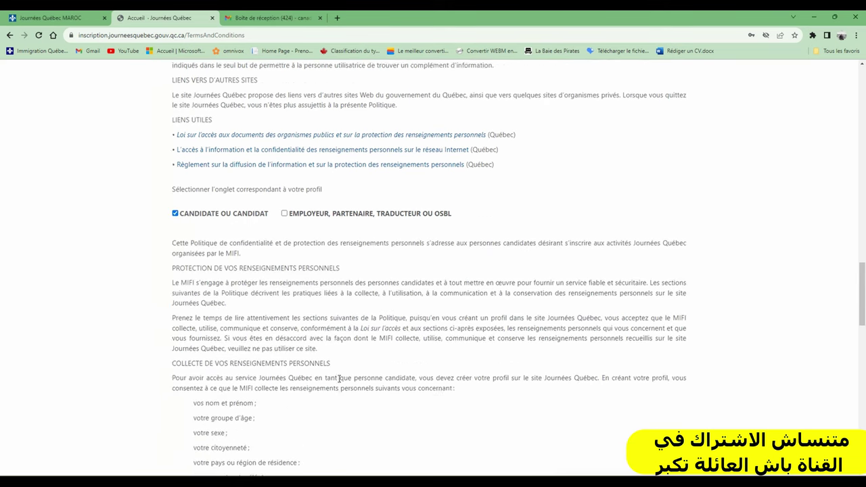
pyautogui.scroll(-2, 292, 250)
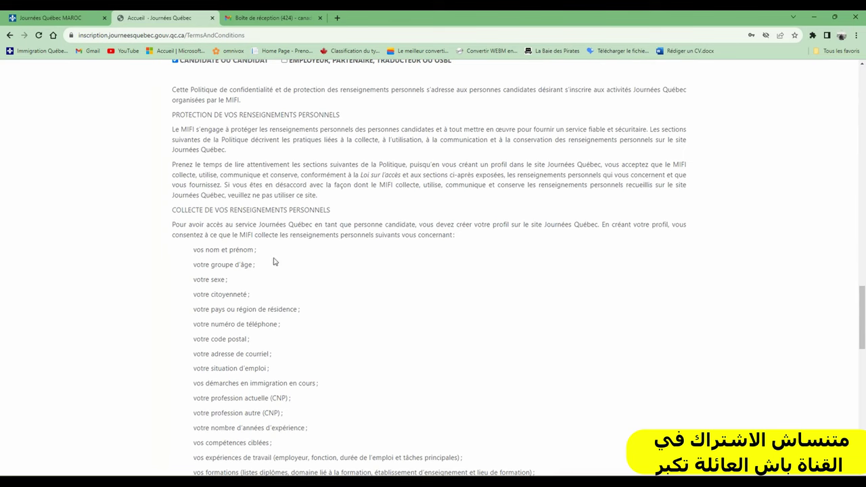
pyautogui.scroll(1, 226, 252)
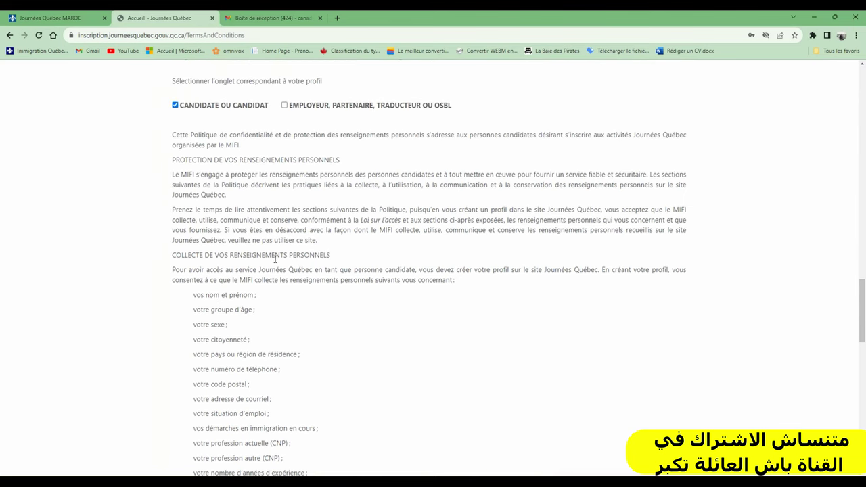
pyautogui.scroll(-2, 282, 265)
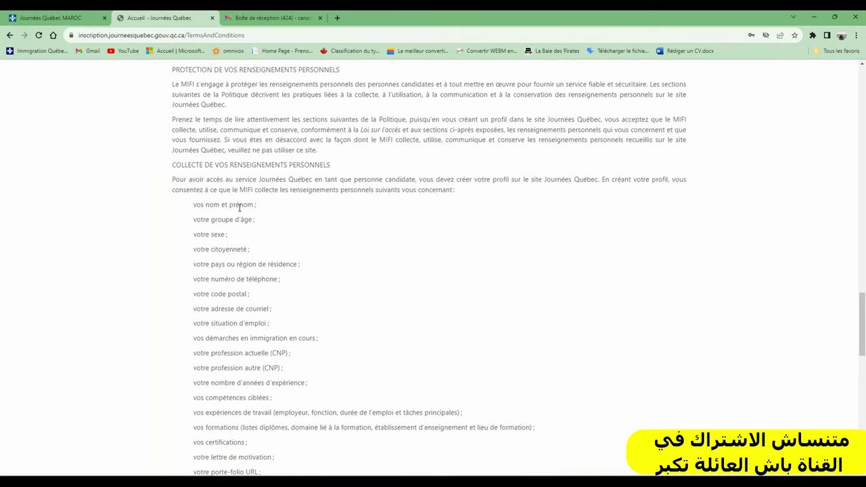
pyautogui.scroll(-10, 232, 220)
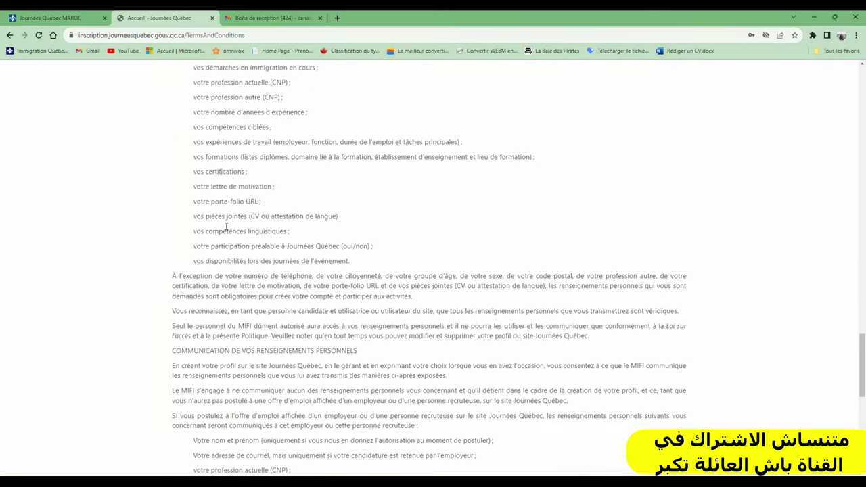
pyautogui.scroll(-4, 228, 231)
pyautogui.scroll(8, 227, 229)
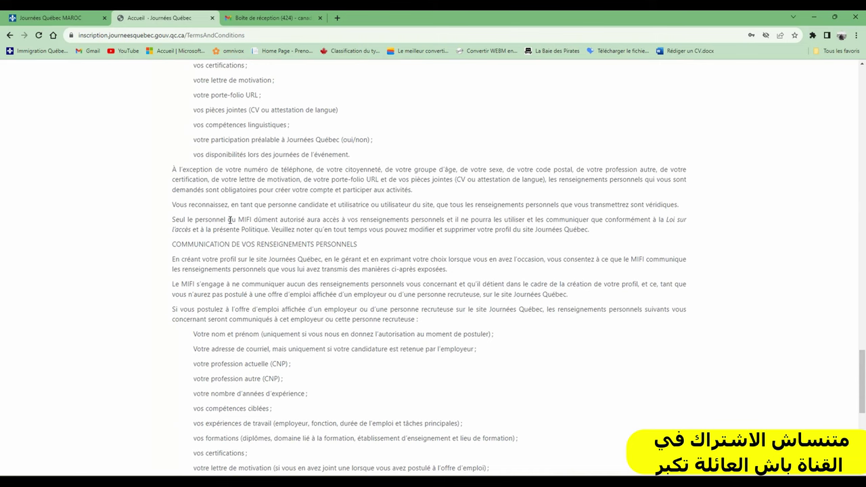
pyautogui.scroll(-1, 230, 220)
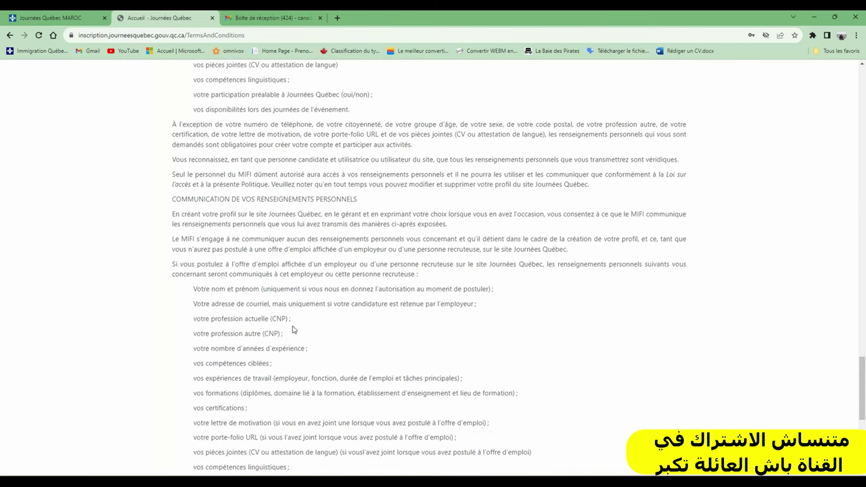
pyautogui.scroll(-6, 288, 331)
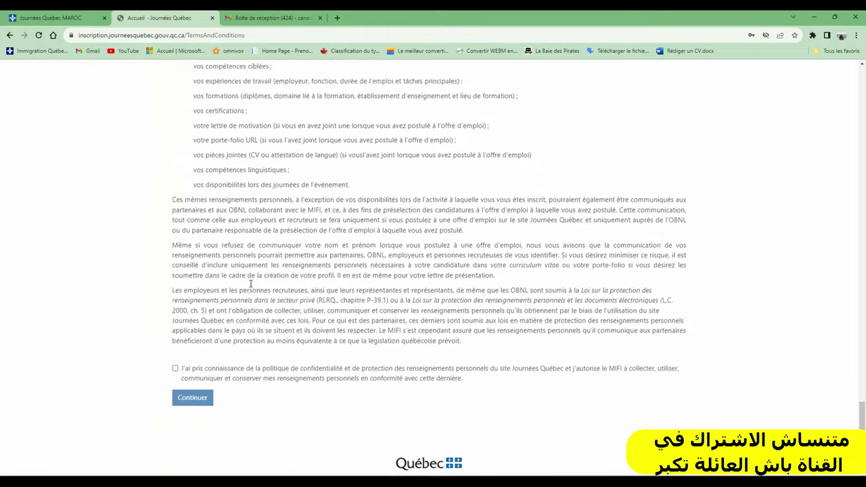
pyautogui.click(175, 350)
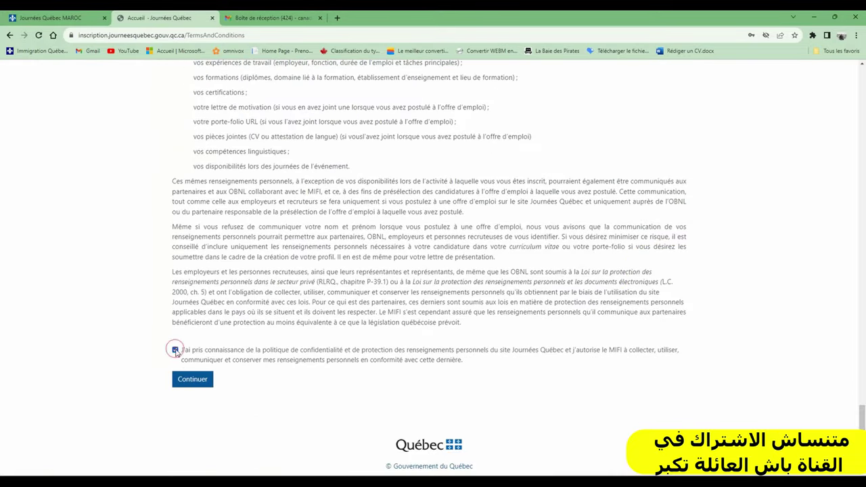
pyautogui.click(188, 381)
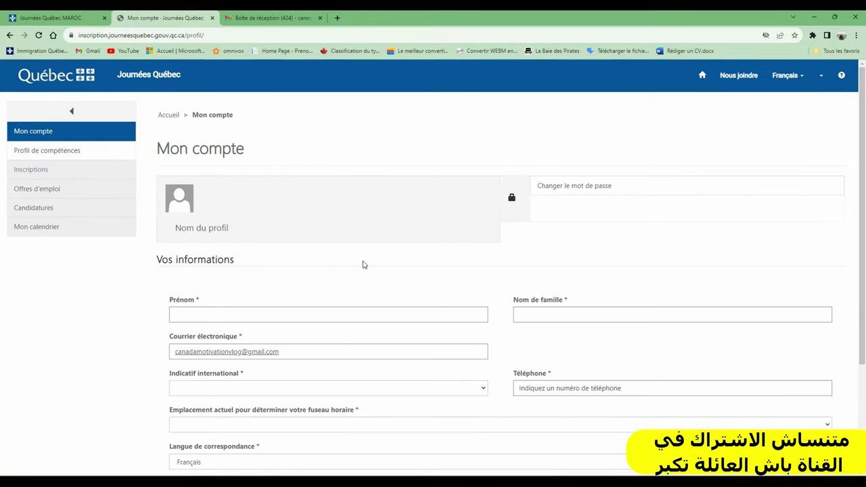
# Step: Enter the candidate's first name and family name
pyautogui.click(222, 313)
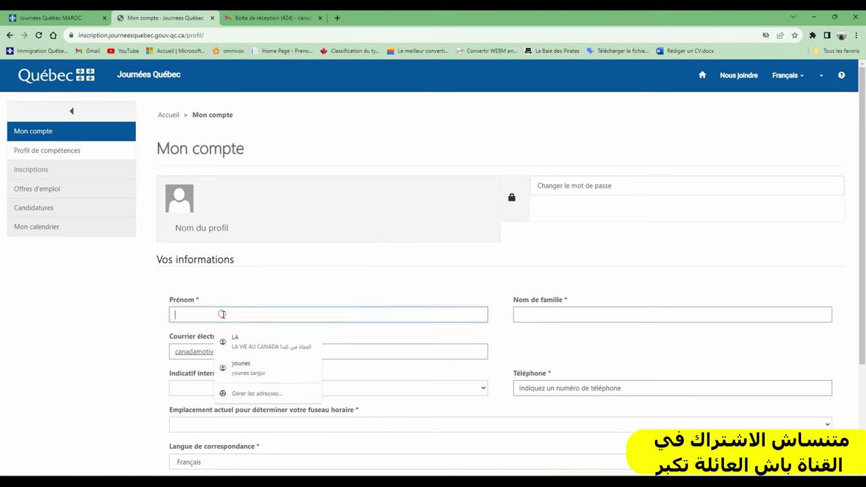
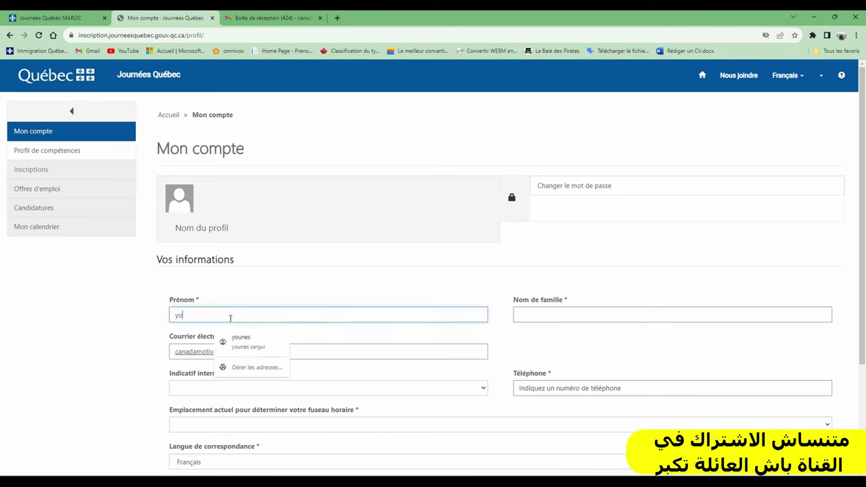
pyautogui.click(567, 313)
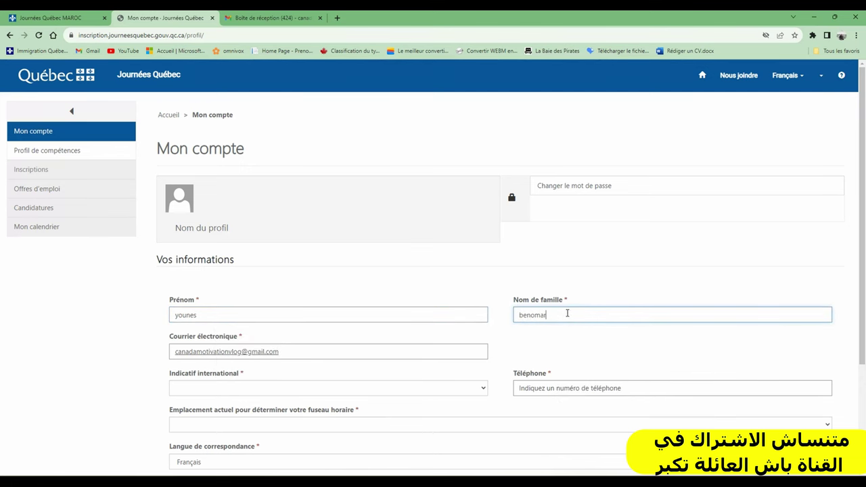
# Step: Choose Maroc (212) as the dialling code and enter the phone number
pyautogui.scroll(-2, 440, 296)
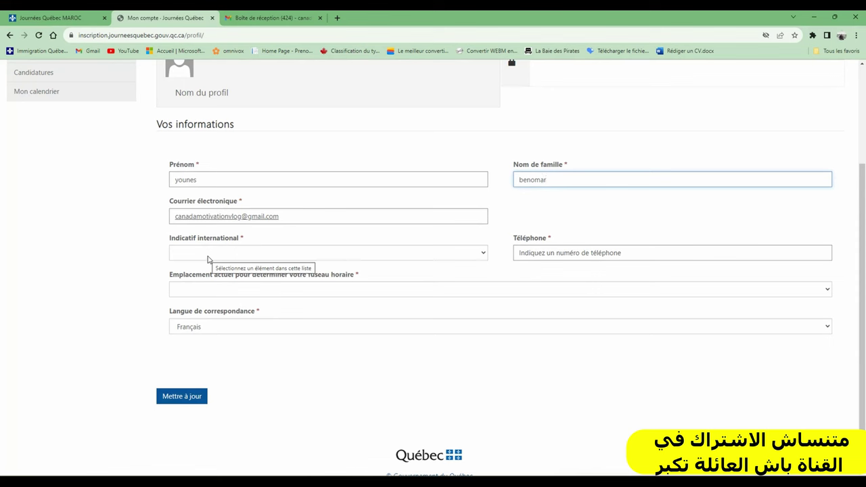
pyautogui.click(208, 259)
pyautogui.press('m')
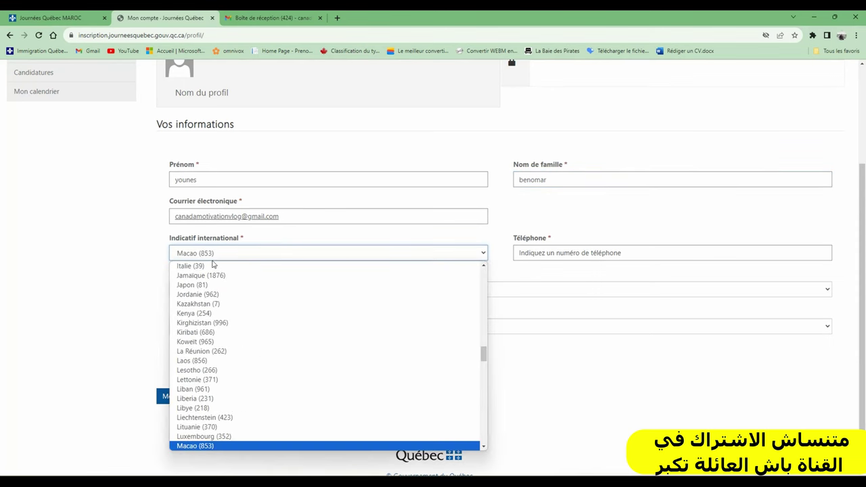
pyautogui.scroll(-4, 239, 376)
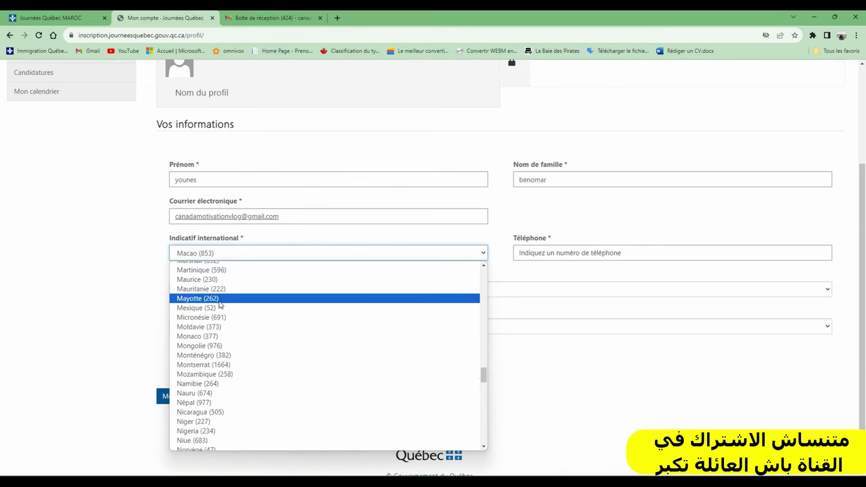
pyautogui.scroll(6, 220, 318)
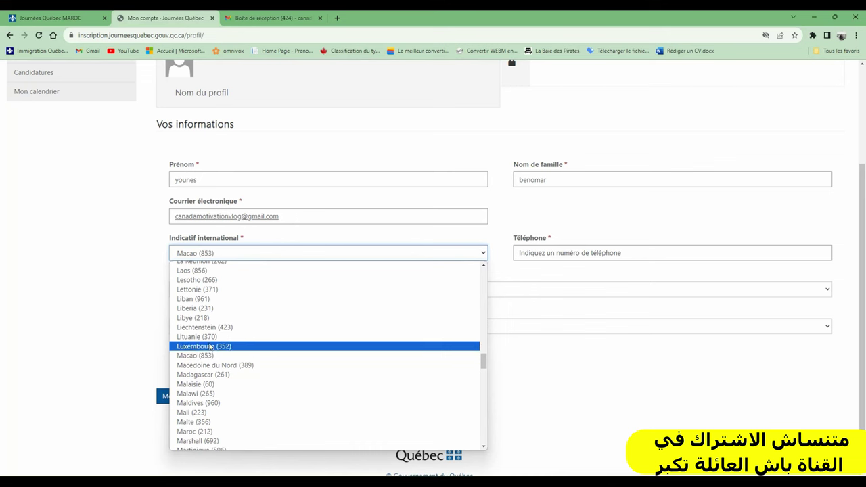
pyautogui.click(202, 431)
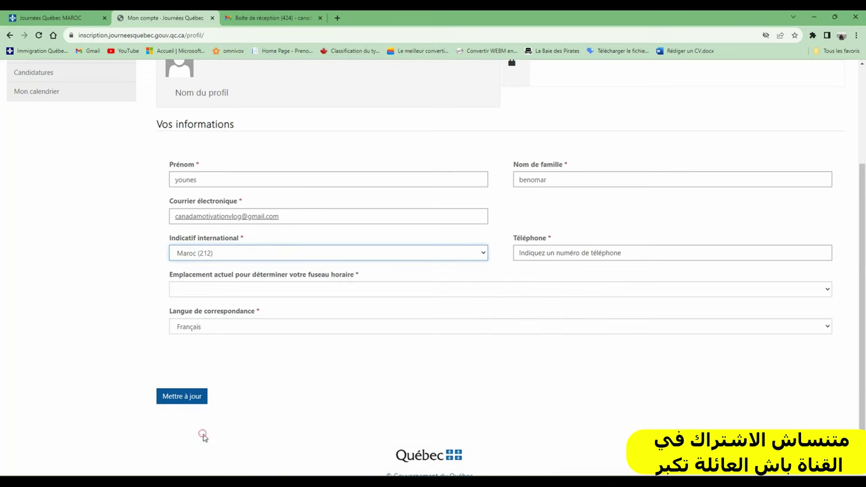
pyautogui.click(562, 255)
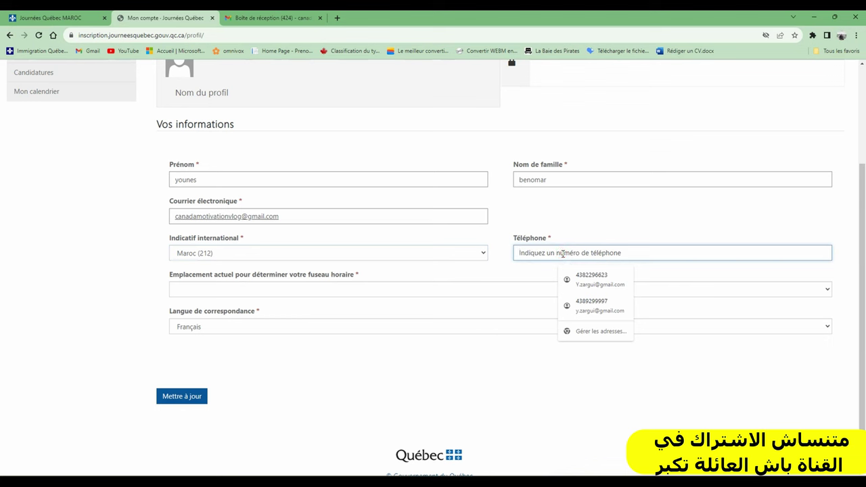
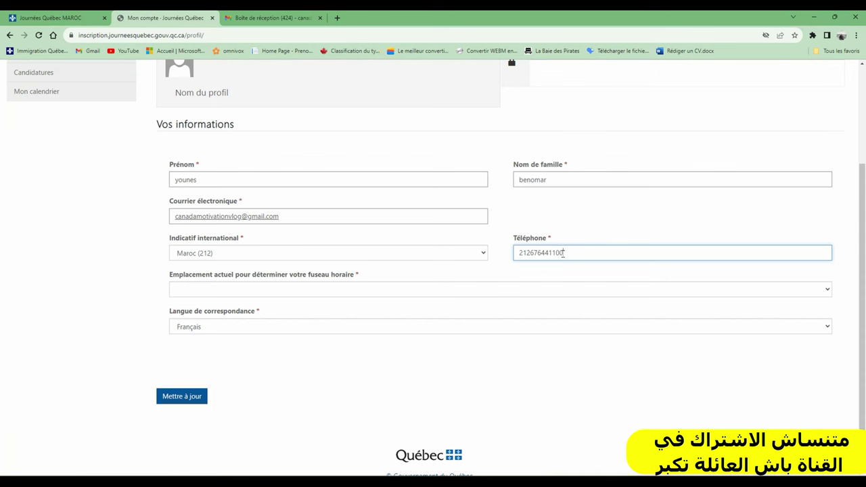
# Step: Set the location to Maroc, keep Français as correspondence language, and save
pyautogui.click(229, 291)
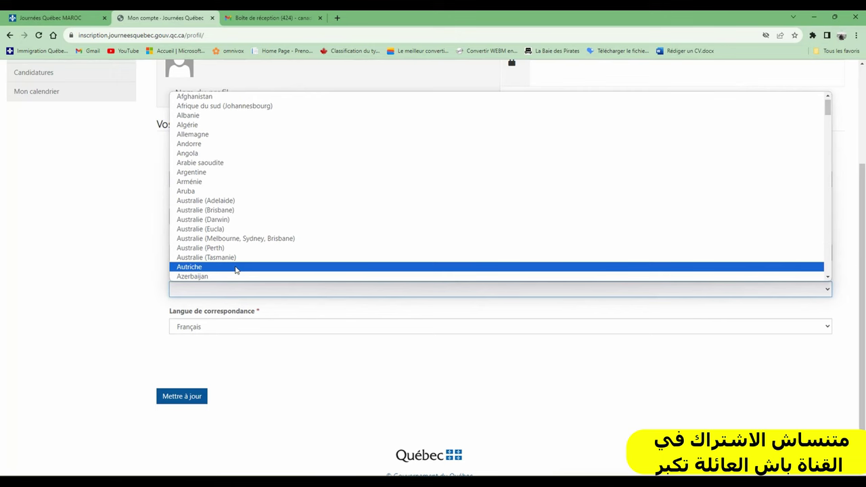
pyautogui.press('m')
pyautogui.scroll(-3, 226, 253)
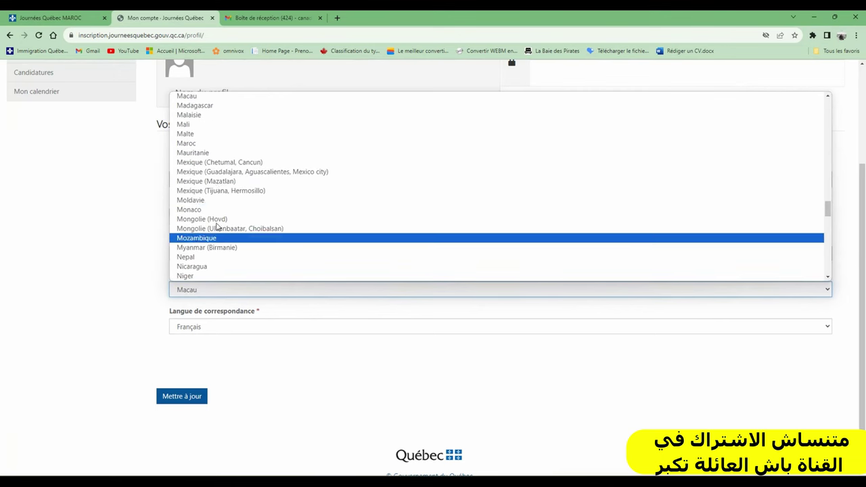
pyautogui.click(219, 144)
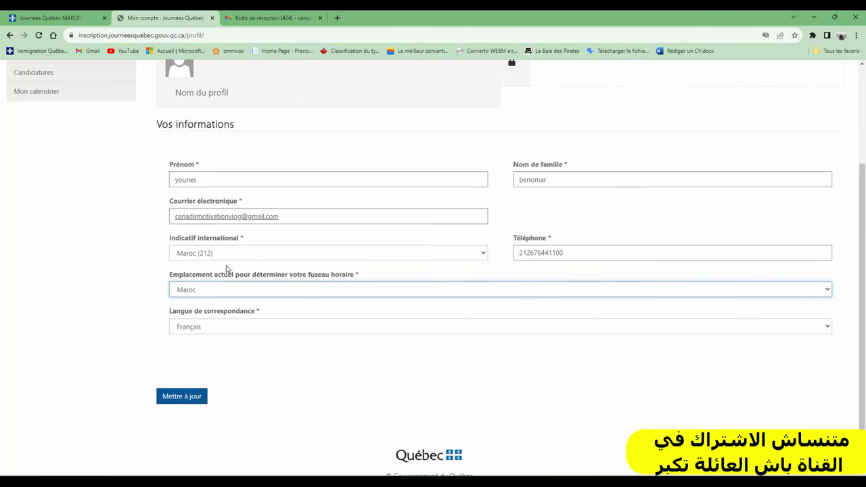
pyautogui.click(222, 328)
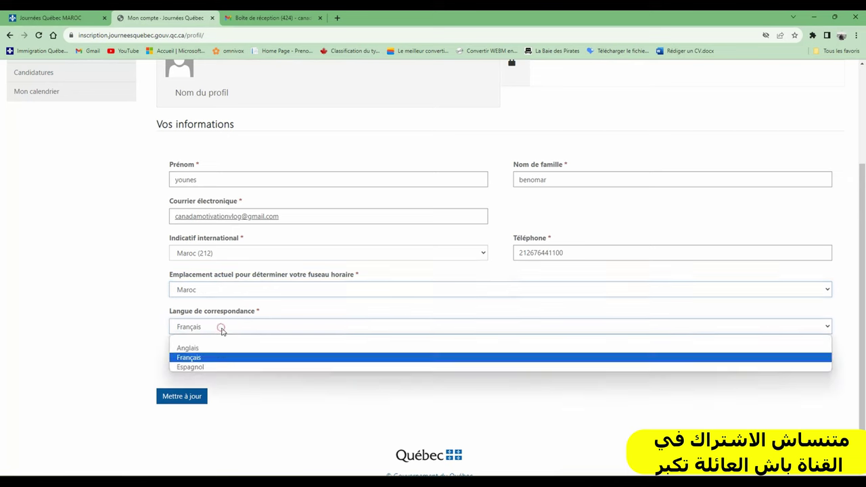
pyautogui.click(192, 359)
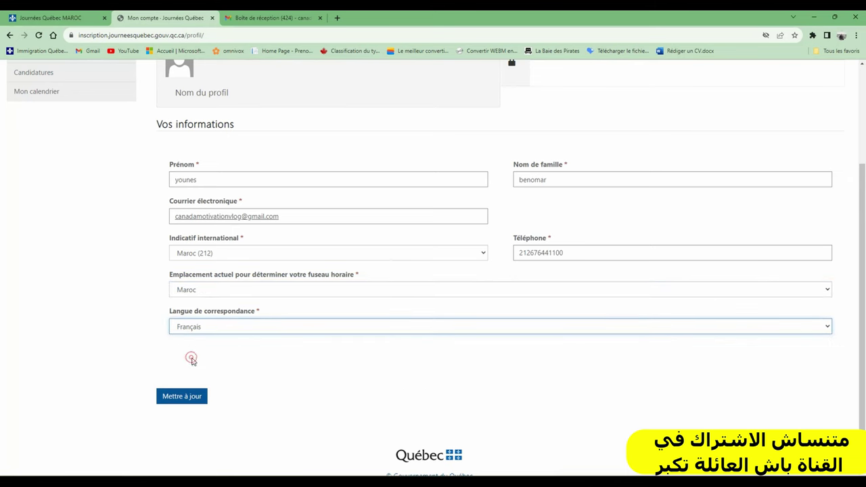
pyautogui.click(190, 400)
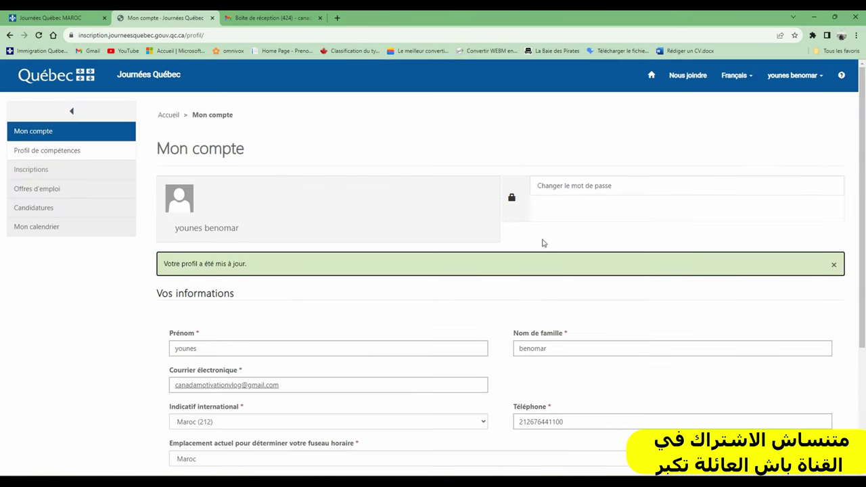
# Step: Open the skills profile's Informations générales section and review its answers
pyautogui.scroll(-3, 552, 218)
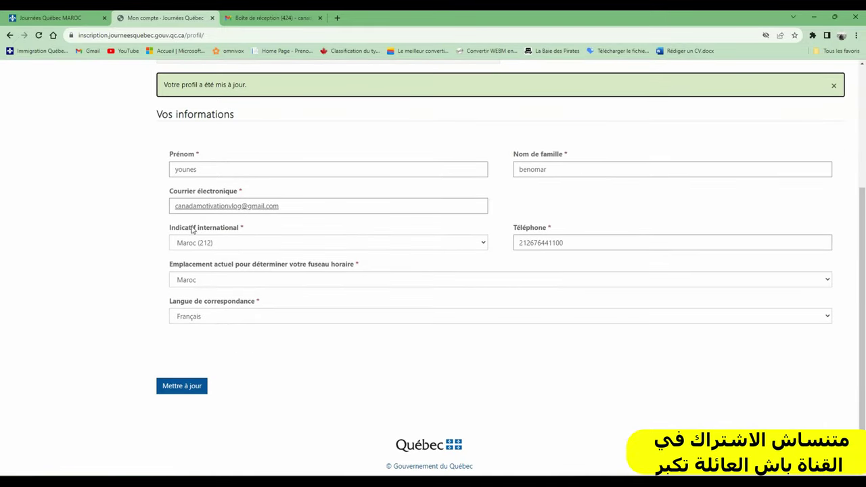
pyautogui.scroll(3, 201, 296)
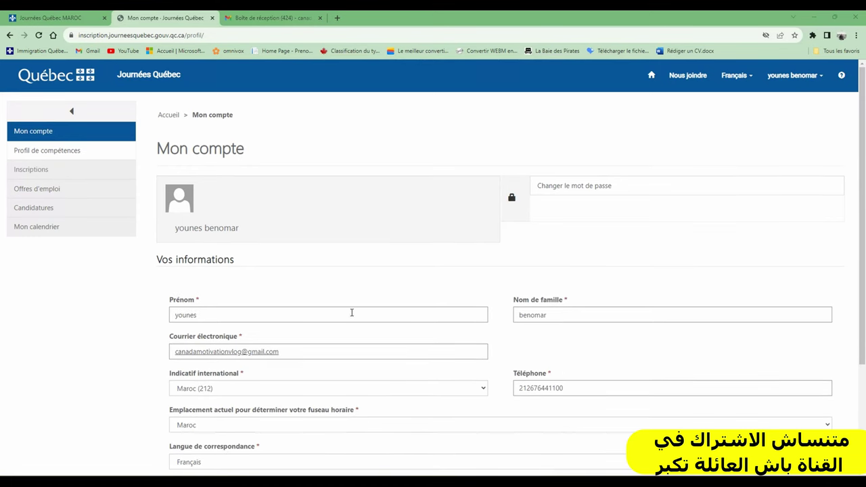
pyautogui.click(35, 151)
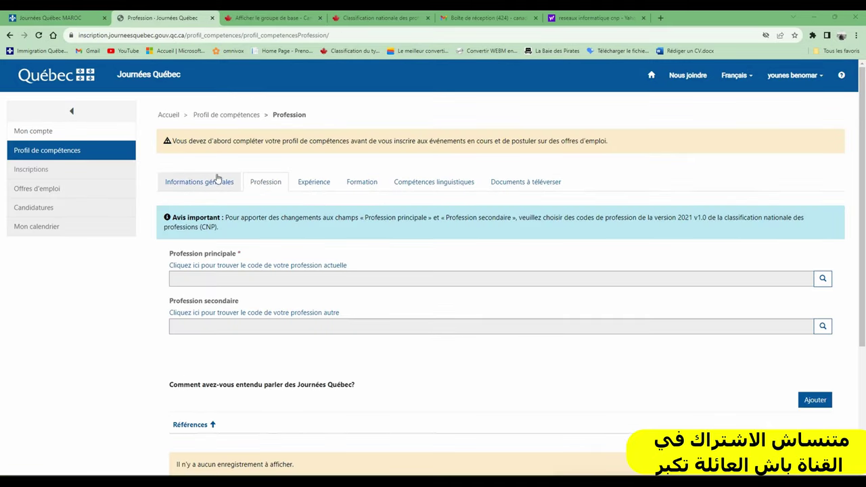
pyautogui.click(195, 181)
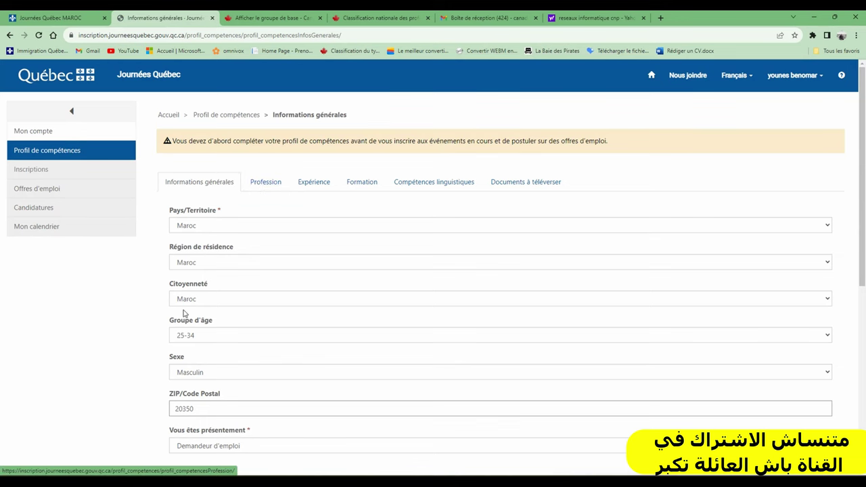
pyautogui.scroll(-4, 184, 311)
pyautogui.scroll(3, 173, 328)
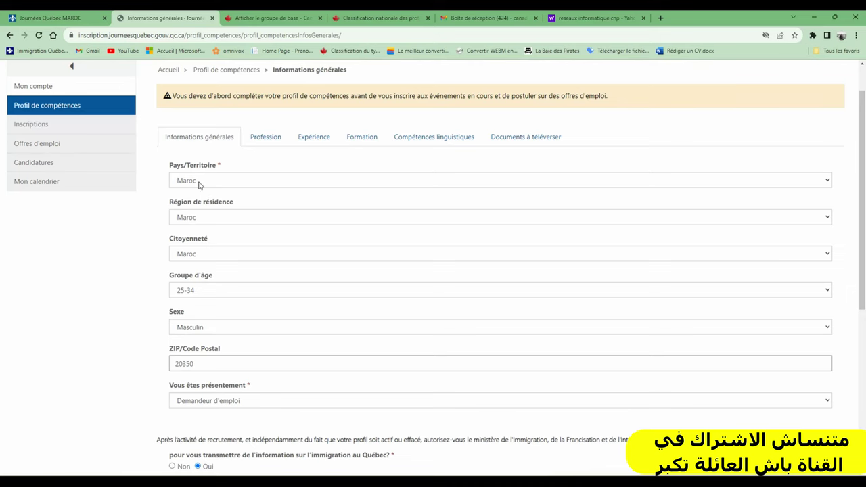
pyautogui.scroll(-2, 200, 184)
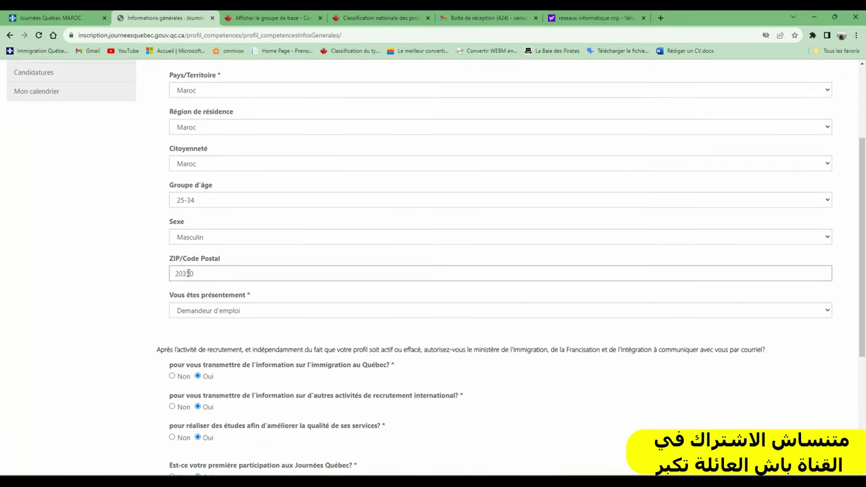
pyautogui.scroll(-3, 189, 278)
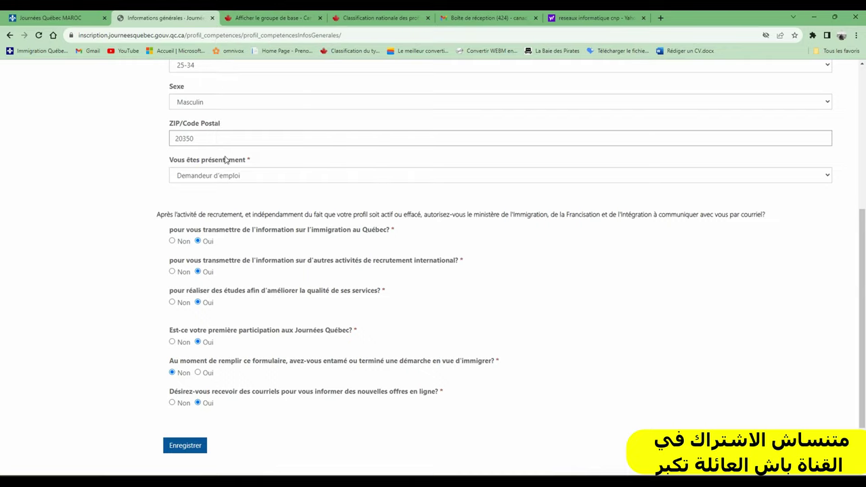
# Step: Go to the Profession section and launch the NOC classification lookup site
pyautogui.scroll(5, 237, 120)
pyautogui.click(257, 176)
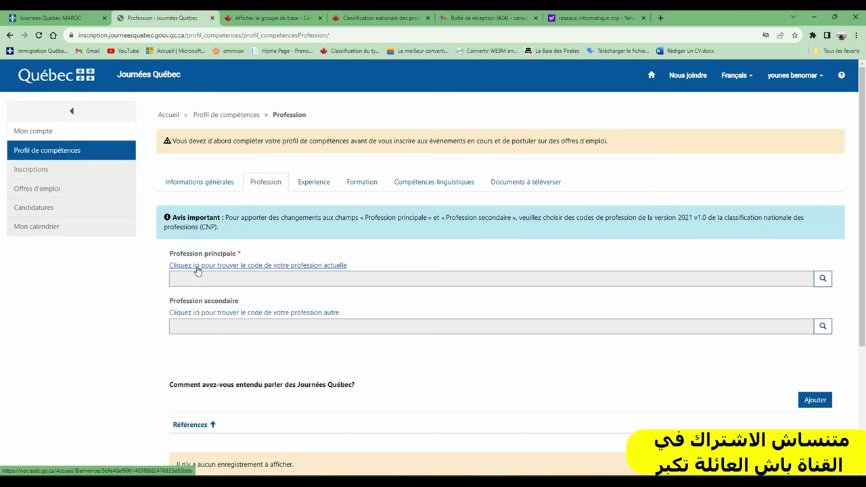
pyautogui.click(198, 266)
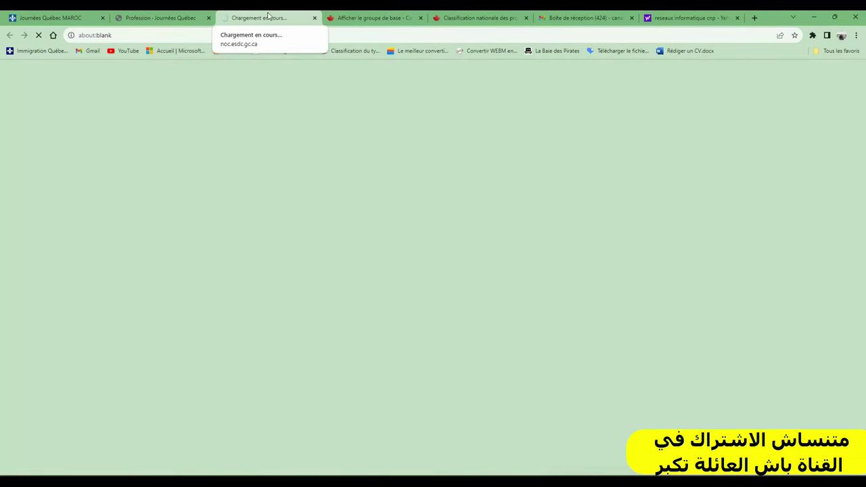
# Step: Copy code 63200 from the Cuisiniers/cuisinières NOC group page and return to Journées Québec
pyautogui.click(355, 19)
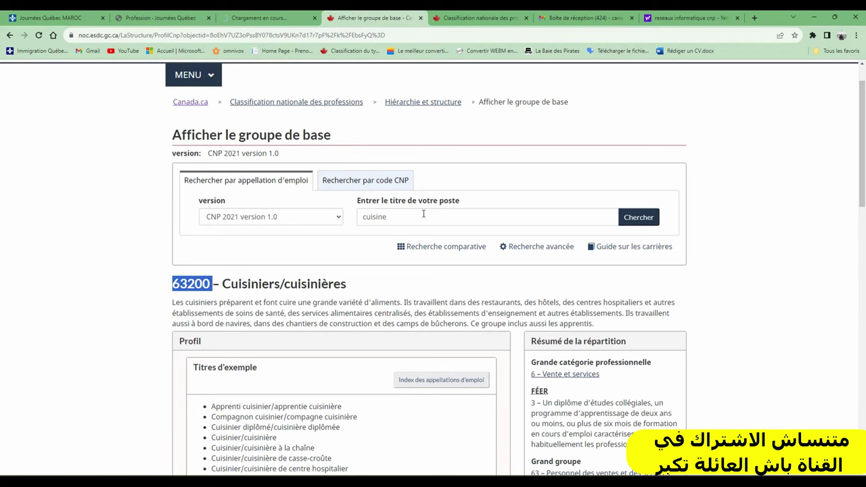
pyautogui.click(473, 216)
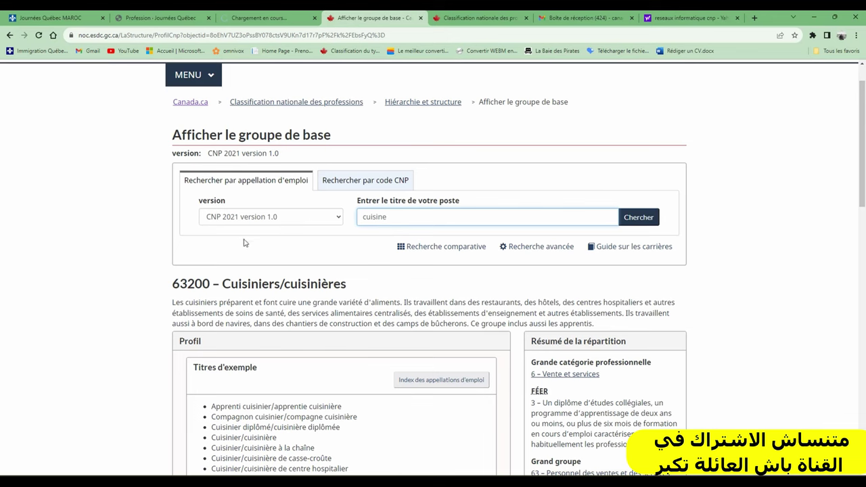
pyautogui.doubleClick(183, 283)
pyautogui.hotkey('ctrl', 'c')
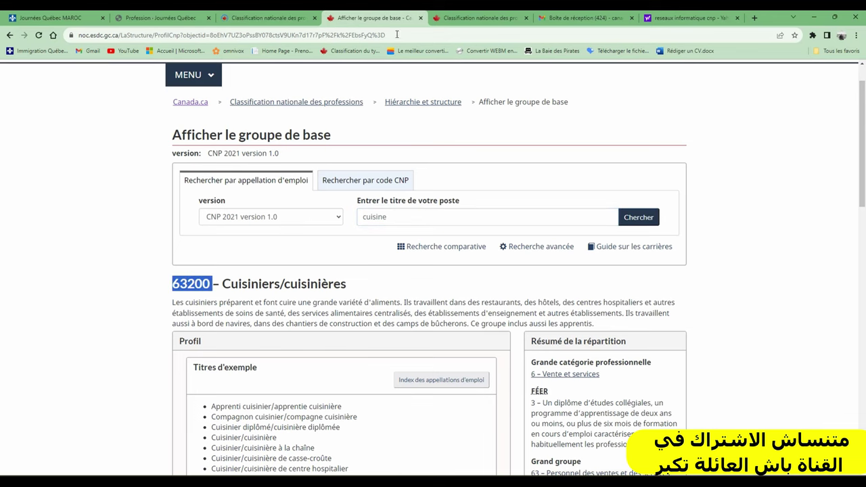
pyautogui.click(180, 17)
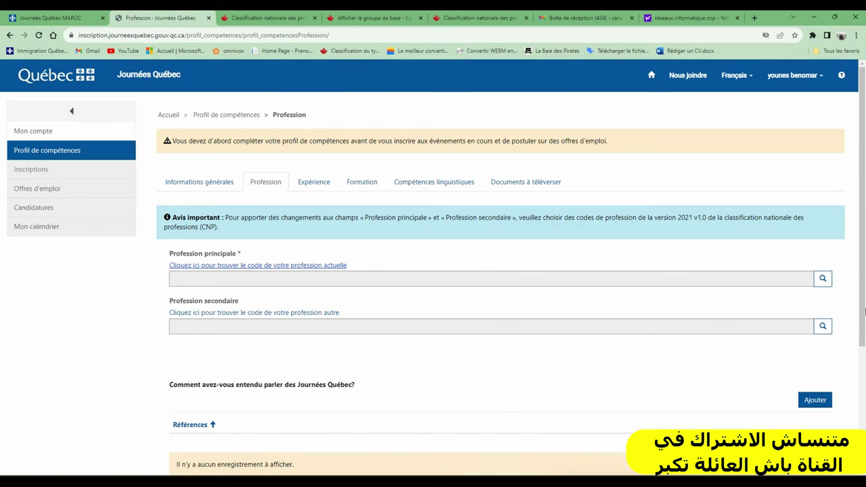
# Step: Set the main profession to 63200 Cuisiniers/cuisinières using the pasted code
pyautogui.click(822, 278)
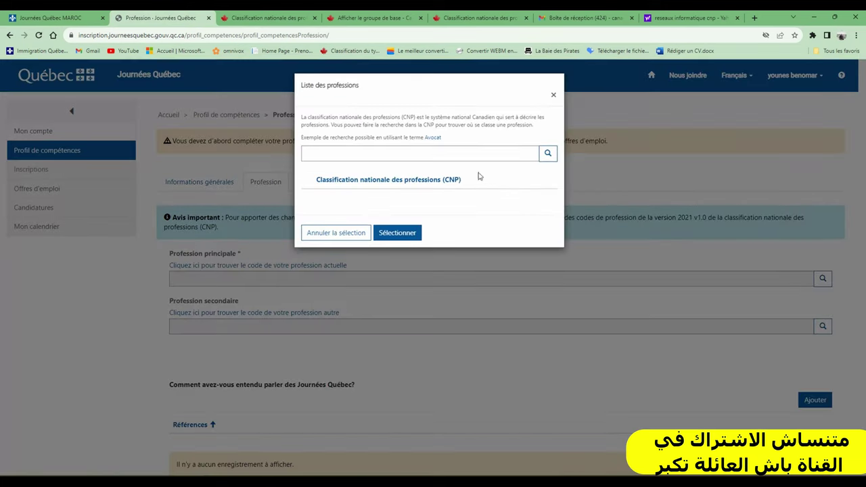
pyautogui.click(389, 148)
pyautogui.hotkey('ctrl', 'v')
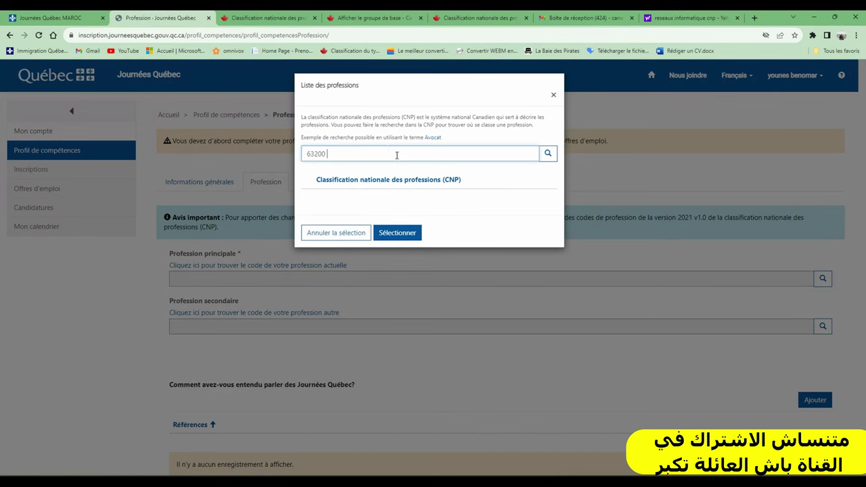
pyautogui.click(548, 154)
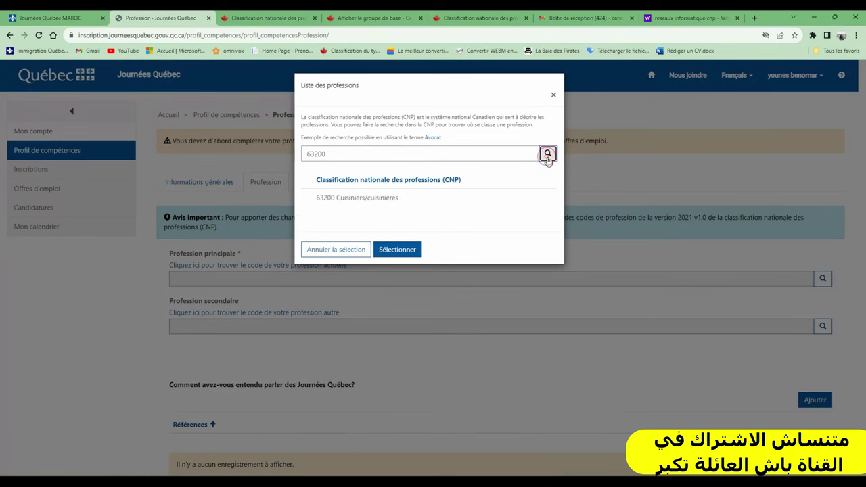
pyautogui.click(348, 197)
pyautogui.click(402, 256)
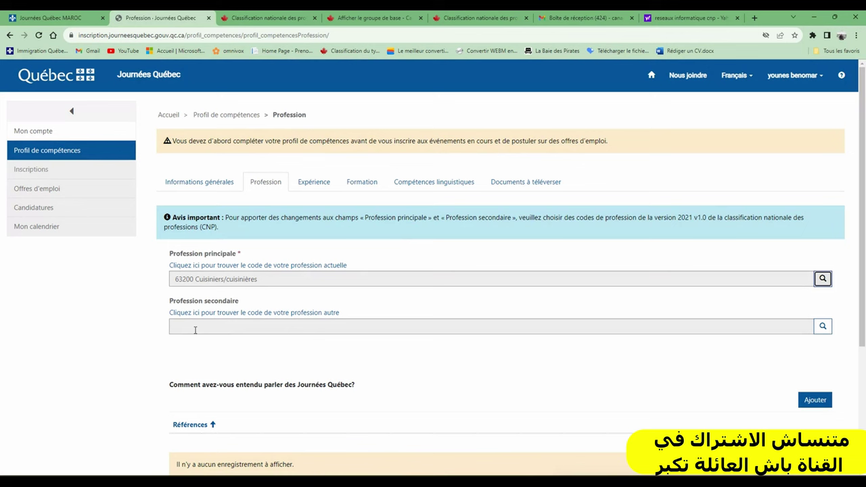
# Step: Set the secondary profession to 22220 network and web technicians via an 'informatique' search, then save
pyautogui.click(197, 329)
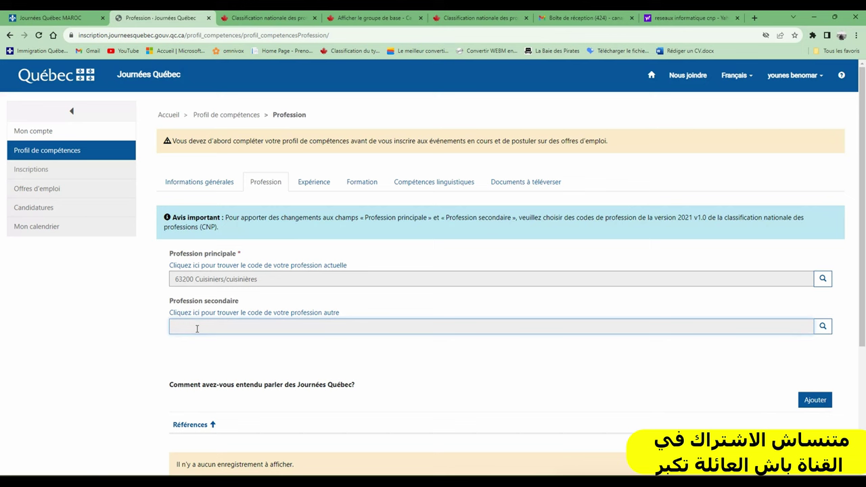
pyautogui.click(826, 331)
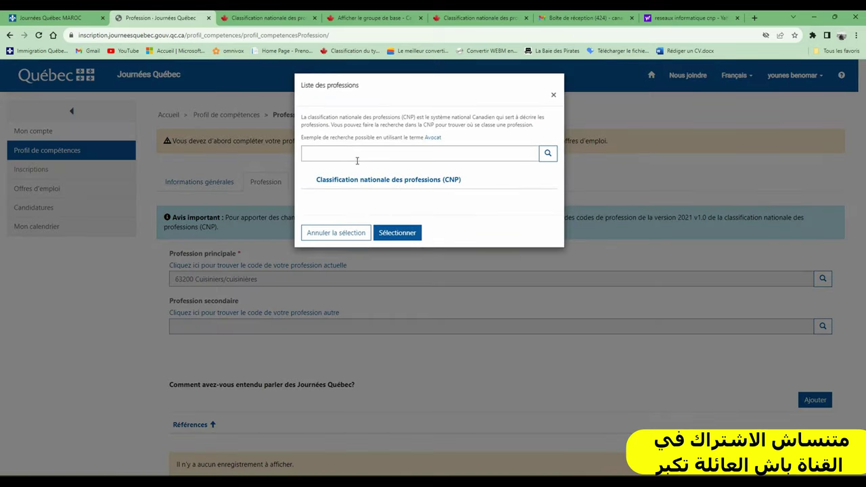
pyautogui.click(343, 154)
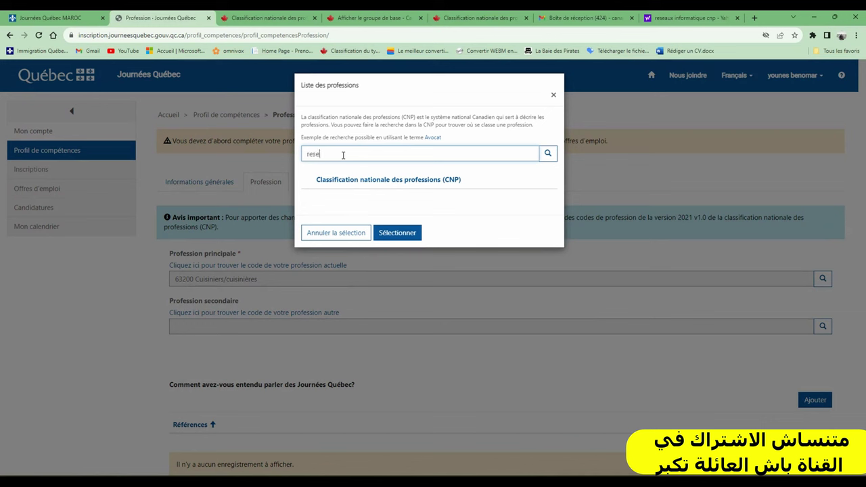
pyautogui.write('reseaux informatique')
pyautogui.click(548, 153)
pyautogui.doubleClick(318, 153)
pyautogui.press('BackSpace')
pyautogui.click(547, 154)
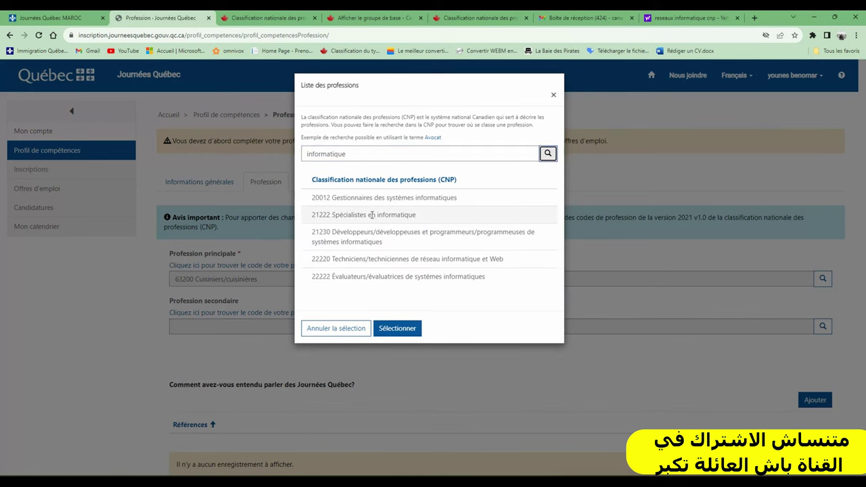
pyautogui.doubleClick(395, 259)
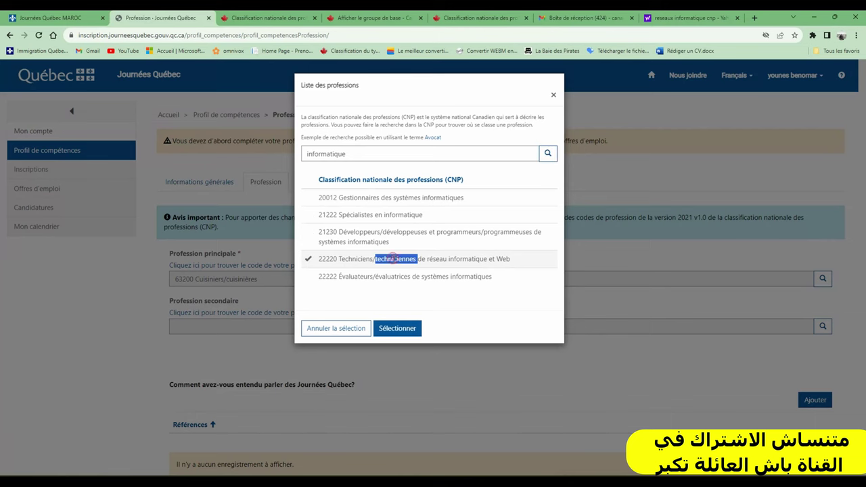
pyautogui.click(397, 328)
pyautogui.scroll(-2, 369, 291)
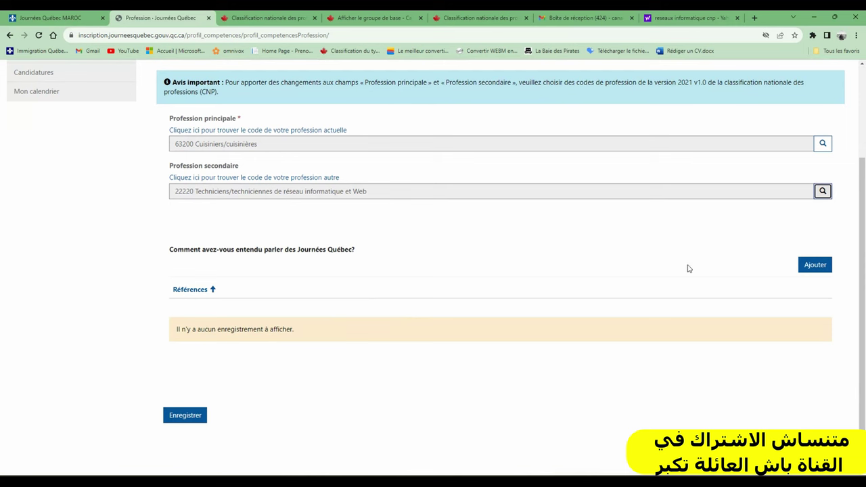
pyautogui.click(179, 417)
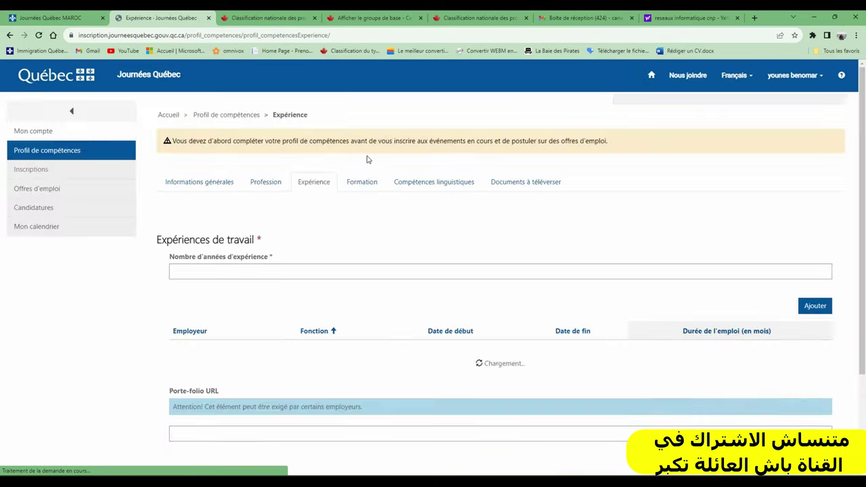
# Step: Enter 5 as the number of years of experience
pyautogui.scroll(-1, 318, 199)
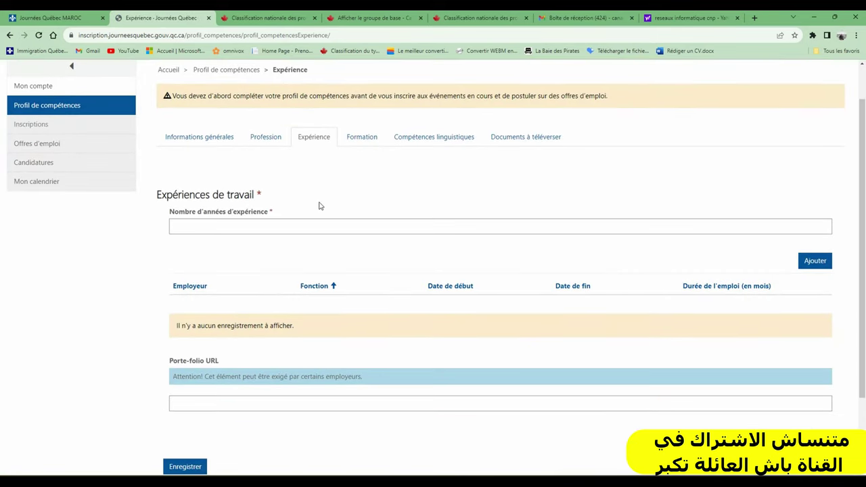
pyautogui.click(223, 228)
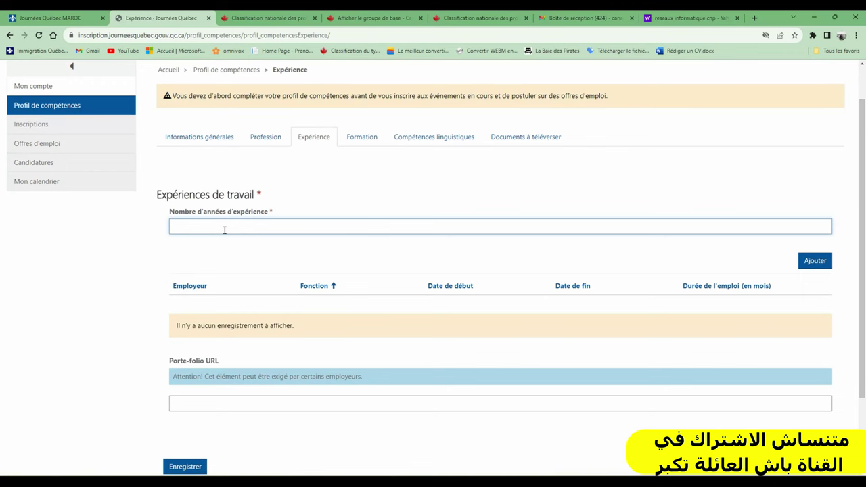
pyautogui.write('5')
# Step: Add a work experience entry with employer 'activall' and function 'technicien'
pyautogui.scroll(-1, 440, 256)
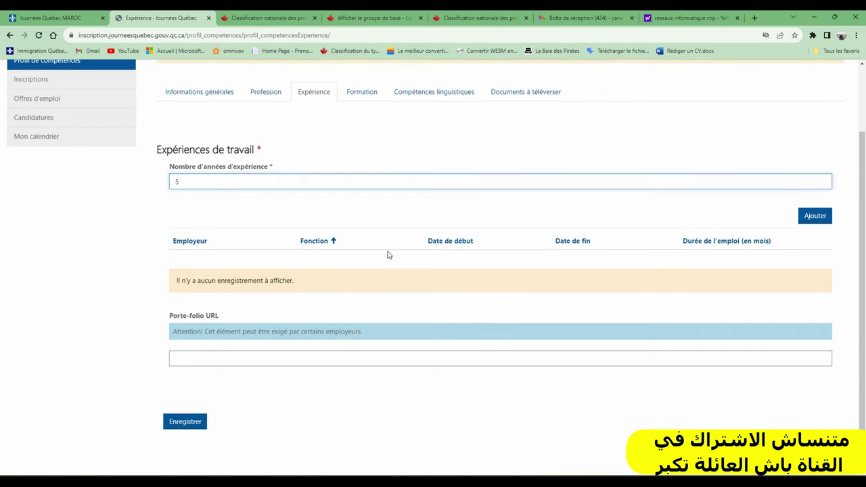
pyautogui.scroll(-1, 199, 305)
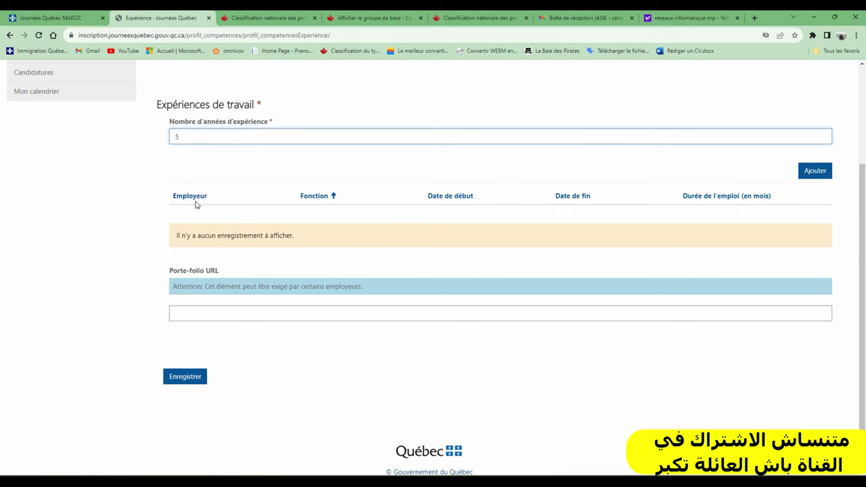
pyautogui.click(818, 171)
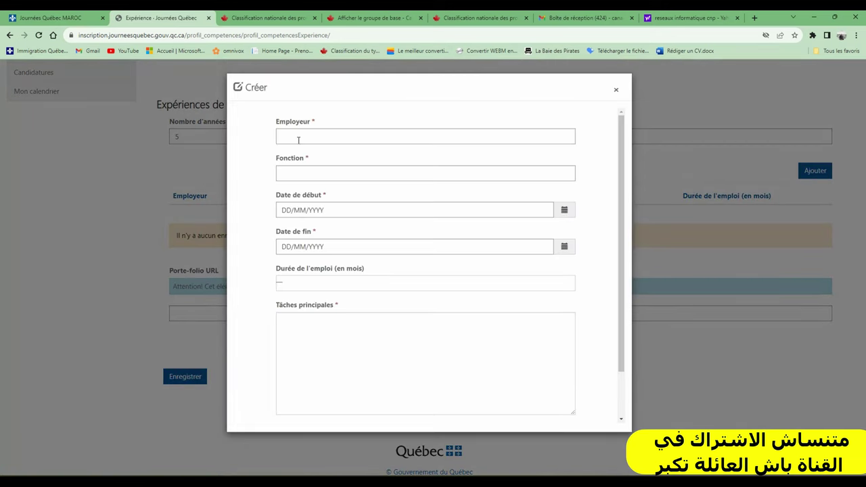
pyautogui.click(297, 138)
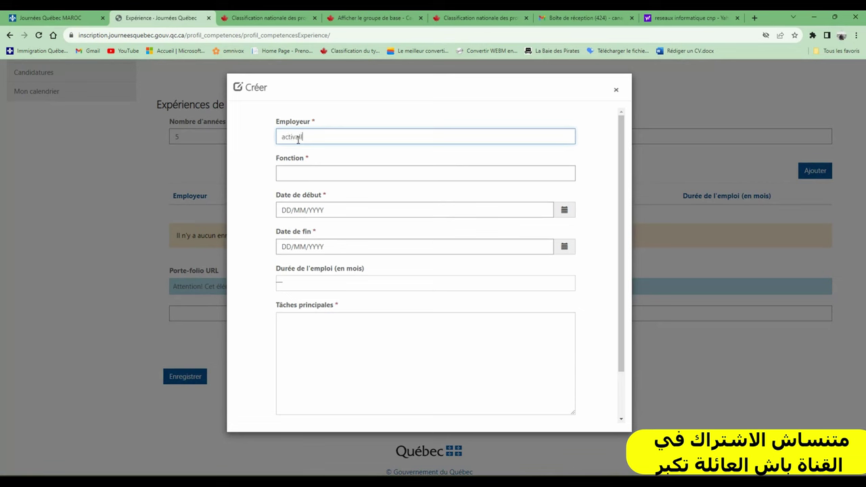
pyautogui.write('activall')
pyautogui.click(310, 174)
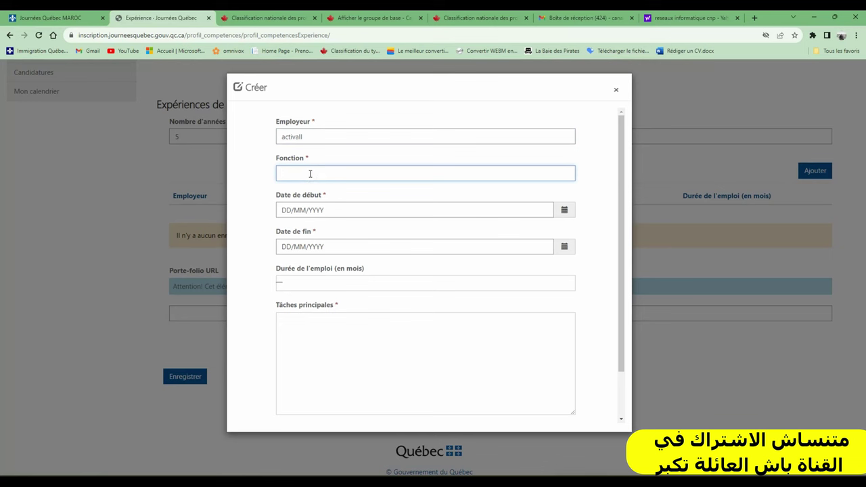
pyautogui.write('technicien')
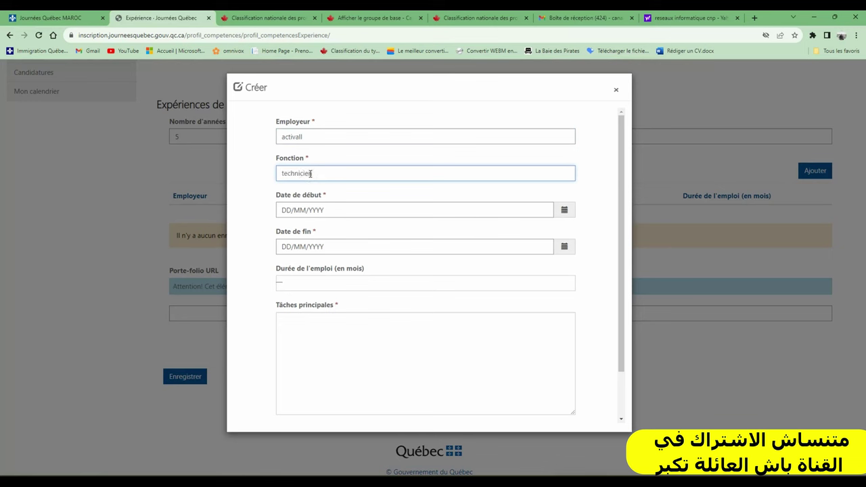
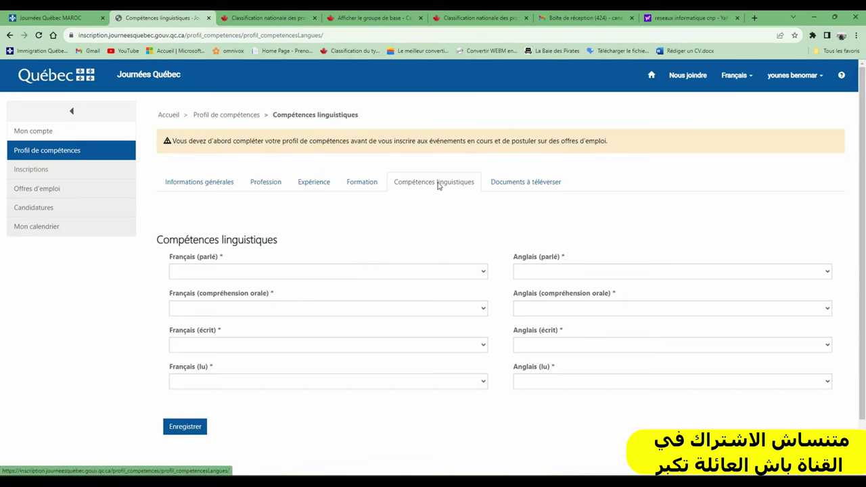
# Step: Set French to Avancé for spoken and listening, Intermédiaire for written, and Avancé for reading
pyautogui.click(357, 272)
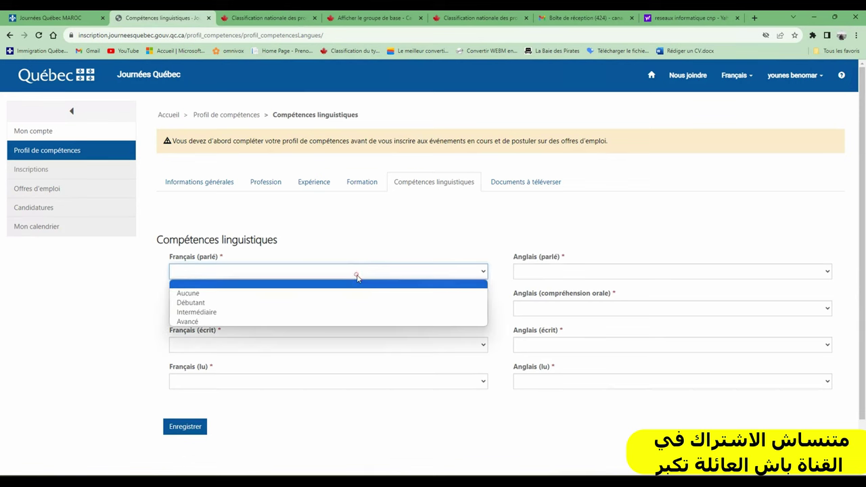
pyautogui.click(275, 322)
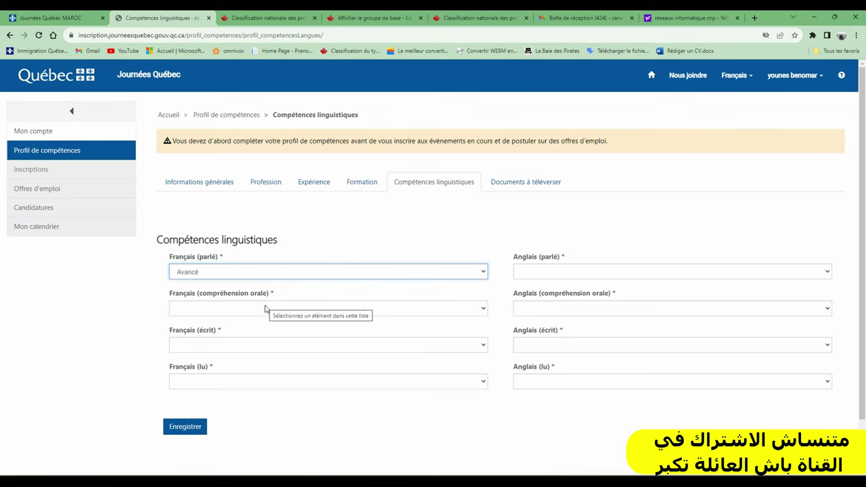
pyautogui.click(265, 308)
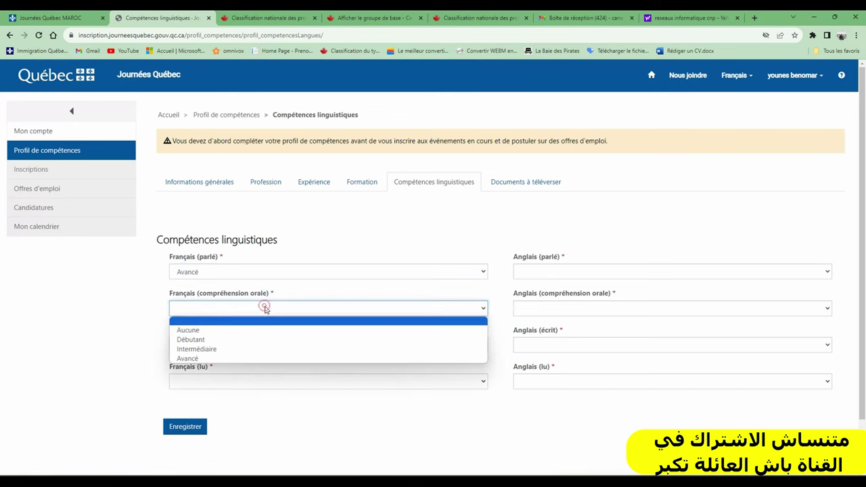
pyautogui.click(257, 358)
pyautogui.click(252, 347)
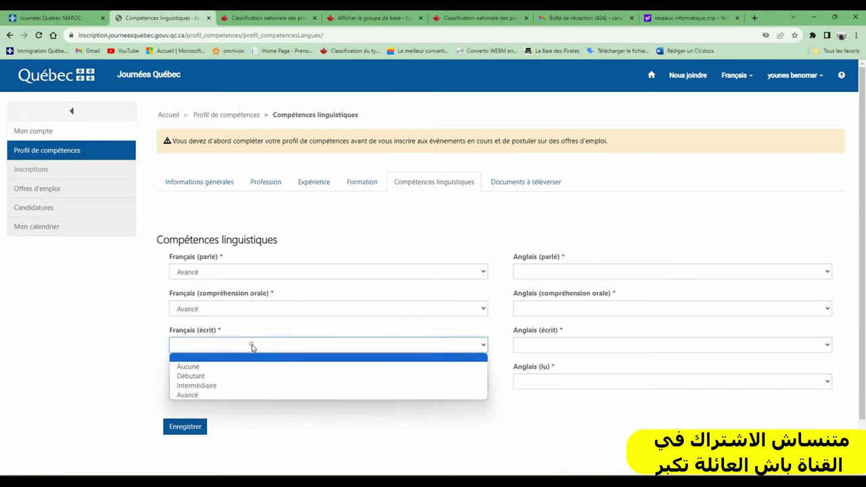
pyautogui.click(235, 386)
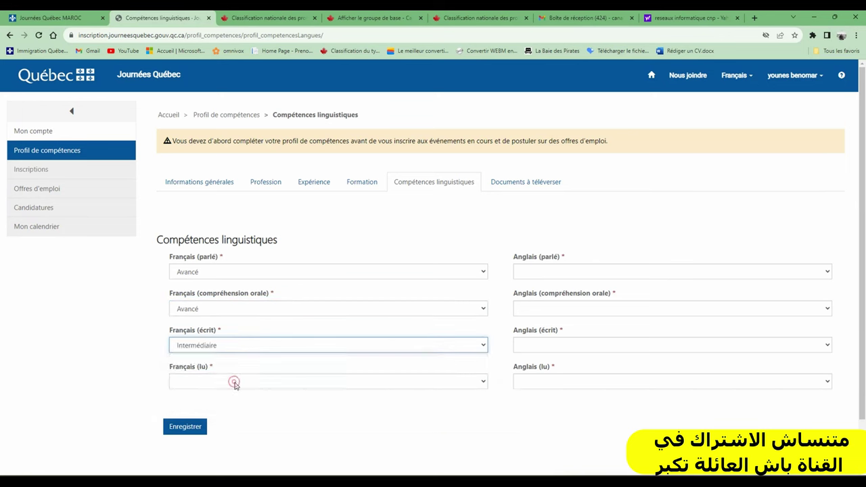
pyautogui.click(232, 384)
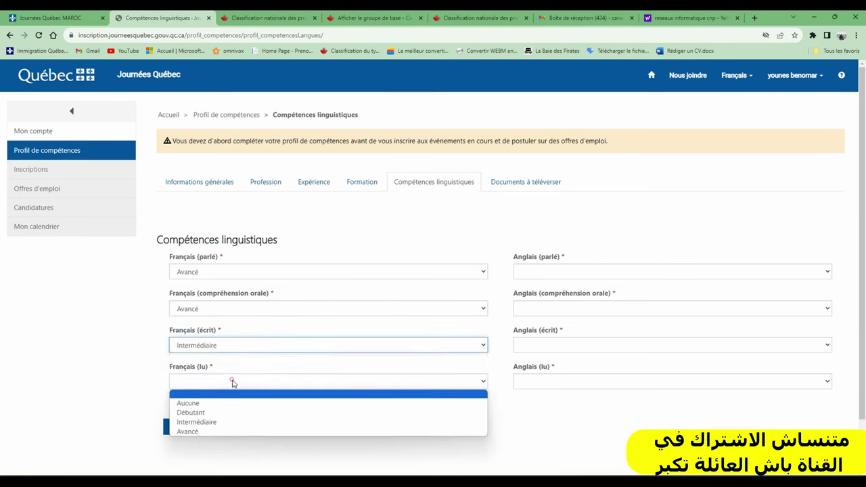
pyautogui.click(224, 433)
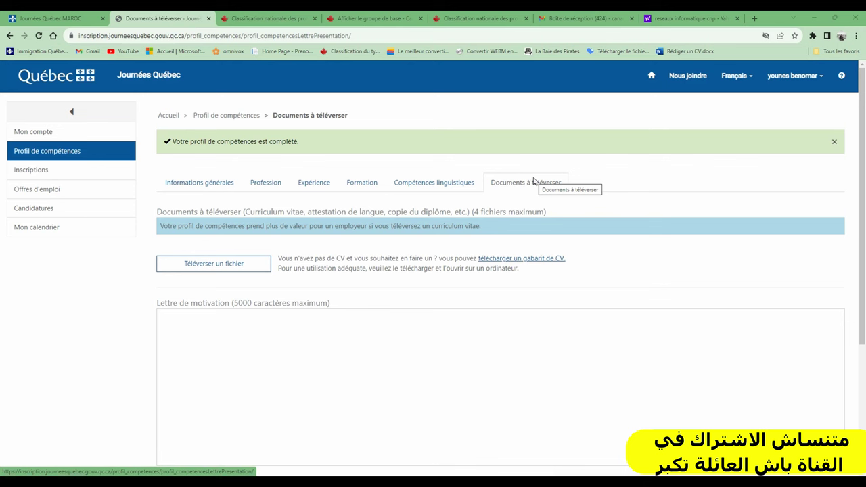
# Step: Read over the Curriculum / copie heading of the documents section
pyautogui.doubleClick(276, 210)
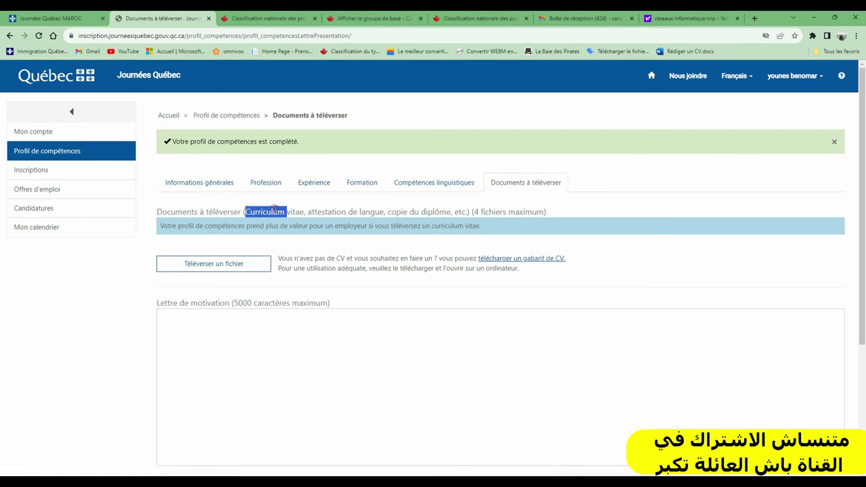
pyautogui.tripleClick(331, 211)
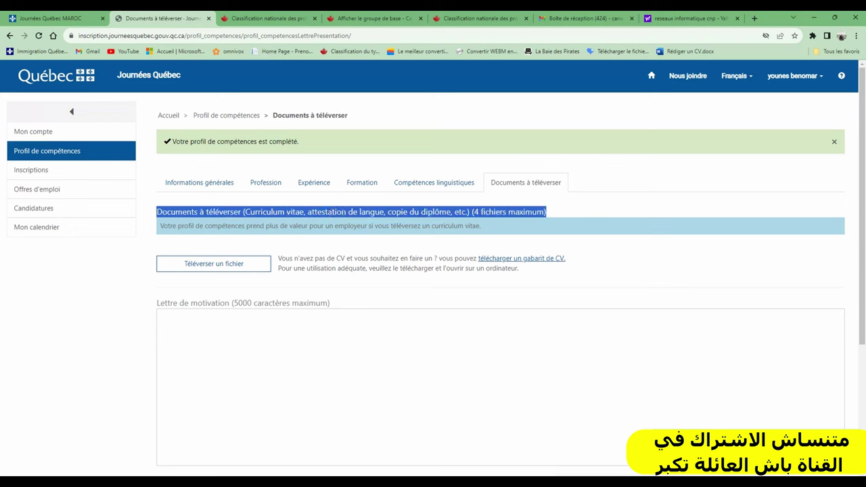
pyautogui.click(343, 211)
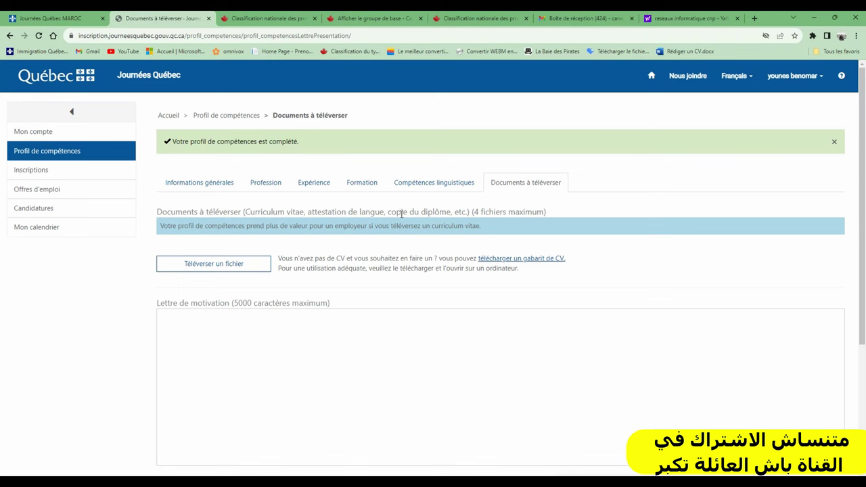
pyautogui.doubleClick(402, 212)
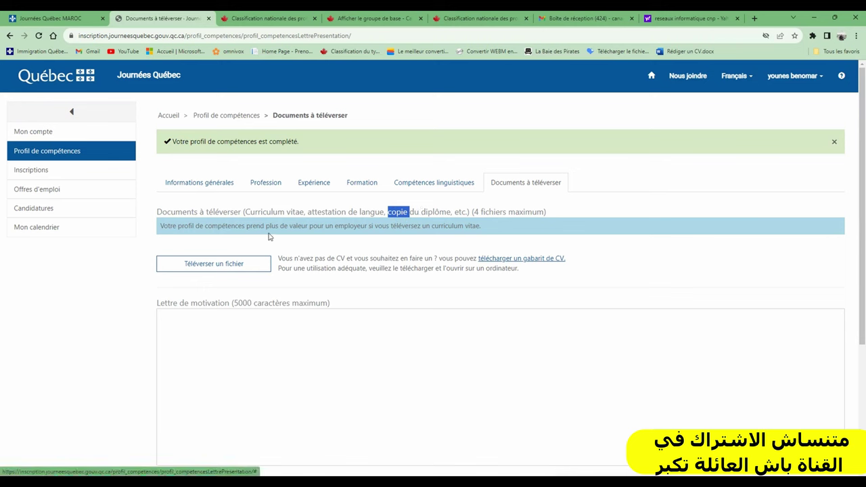
pyautogui.scroll(-2, 257, 275)
pyautogui.scroll(2, 257, 275)
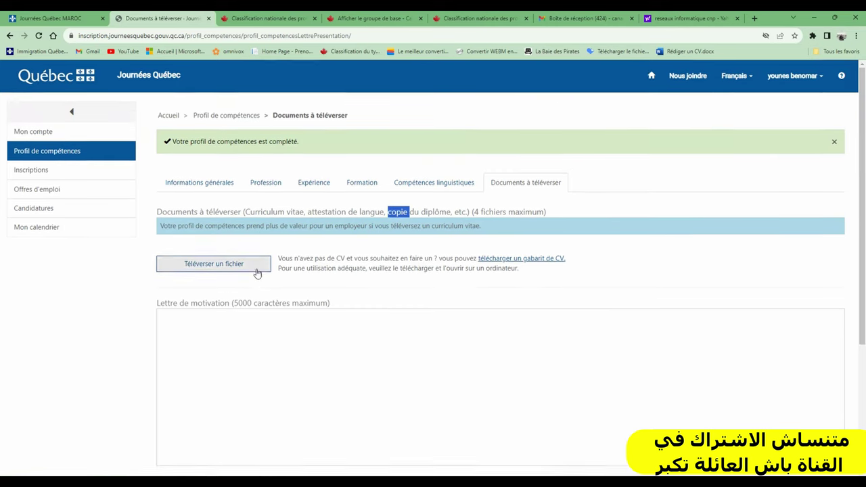
pyautogui.scroll(-1, 176, 294)
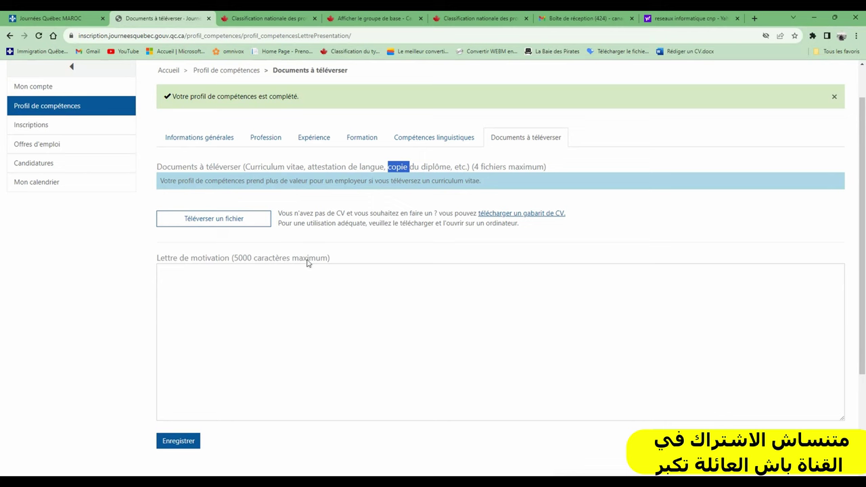
# Step: Leave the cover letter empty, dismiss the upload form without a file, and save
pyautogui.click(195, 292)
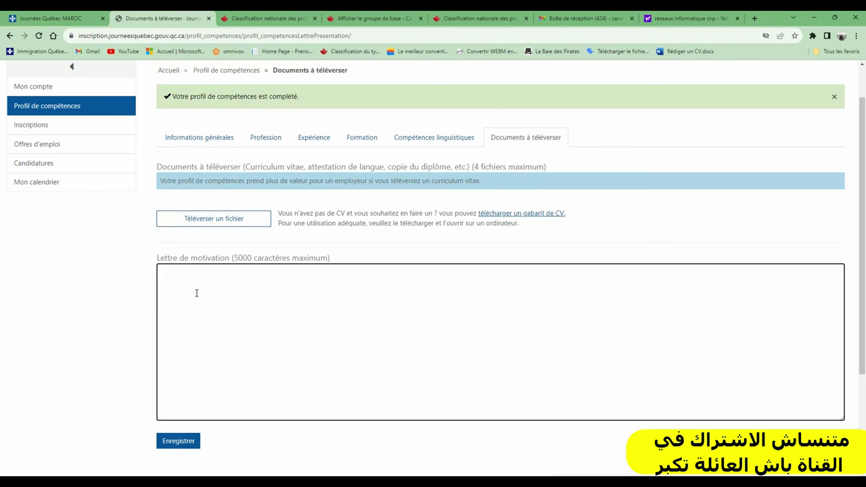
pyautogui.click(213, 221)
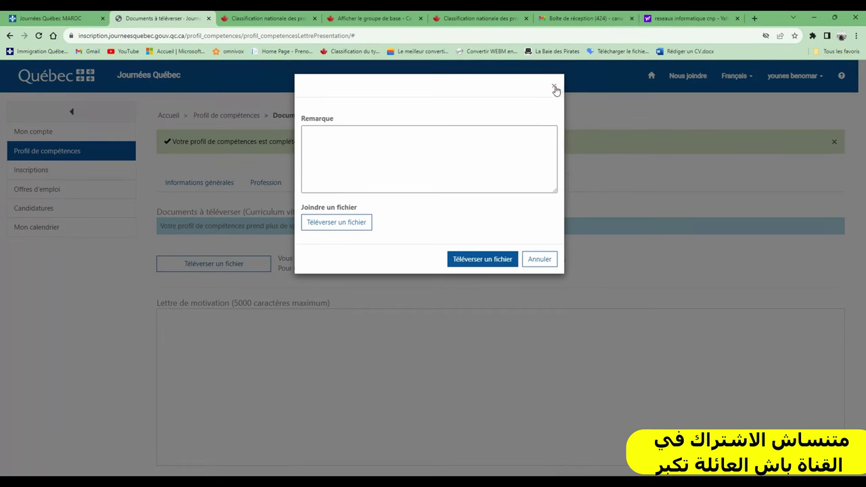
pyautogui.click(553, 87)
pyautogui.scroll(-3, 572, 289)
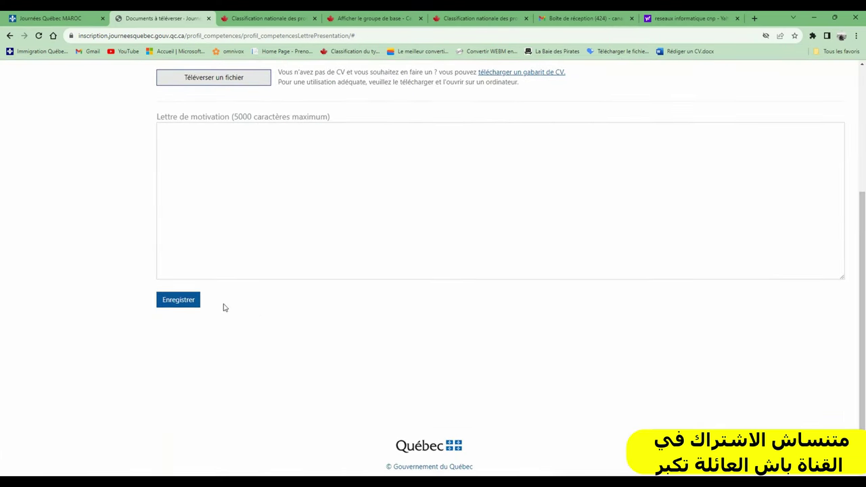
pyautogui.click(174, 304)
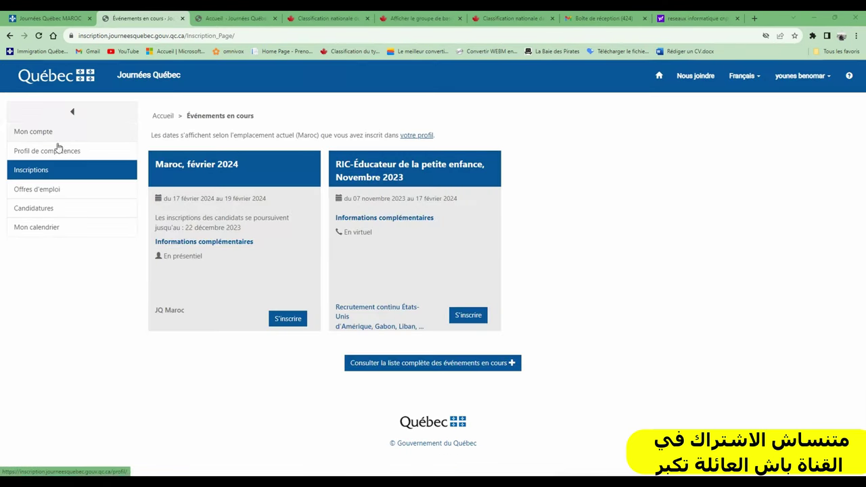
# Step: Register for the Maroc, février 2024 event from the current events list
pyautogui.click(32, 166)
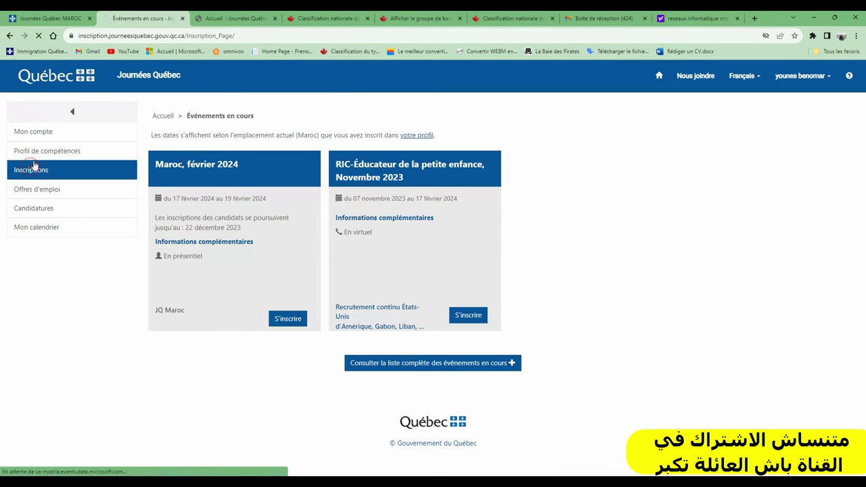
pyautogui.click(35, 151)
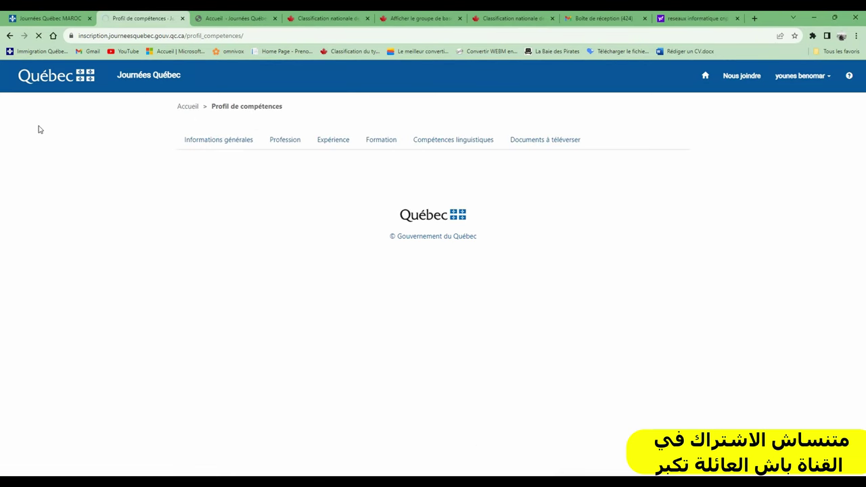
pyautogui.click(64, 176)
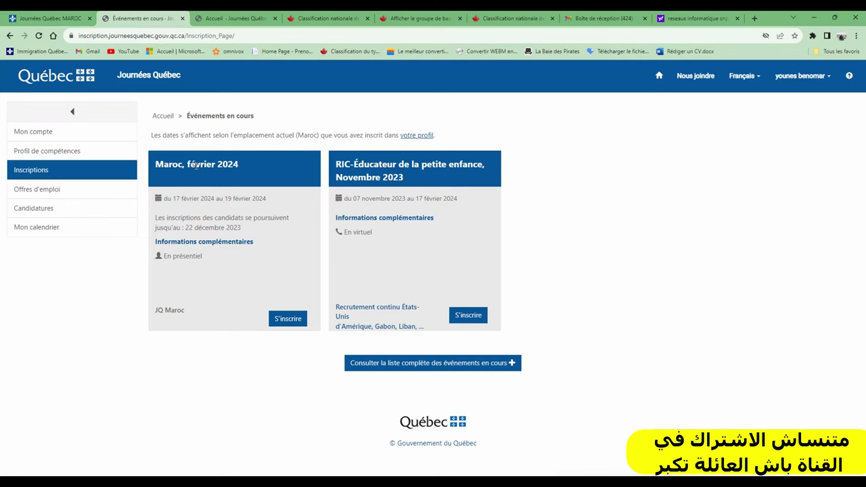
pyautogui.click(287, 319)
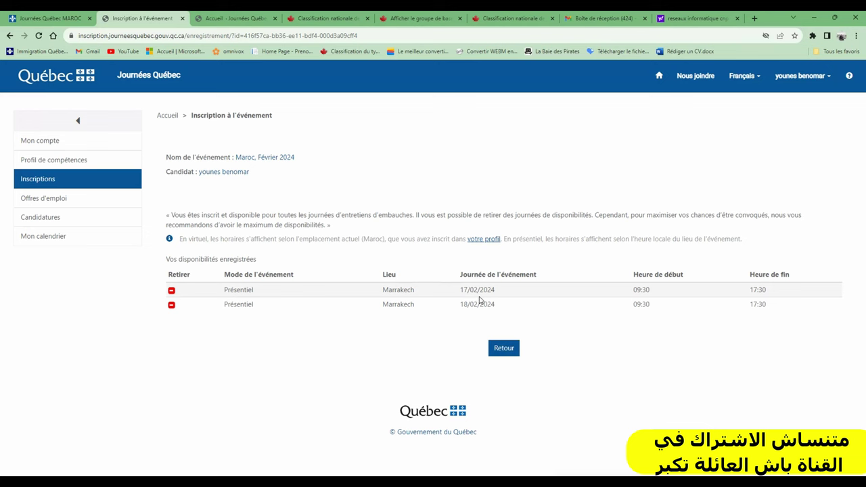
# Step: Open Offres d'emploi to see the suggested Cuisinier offers for the Maroc event
pyautogui.click(51, 199)
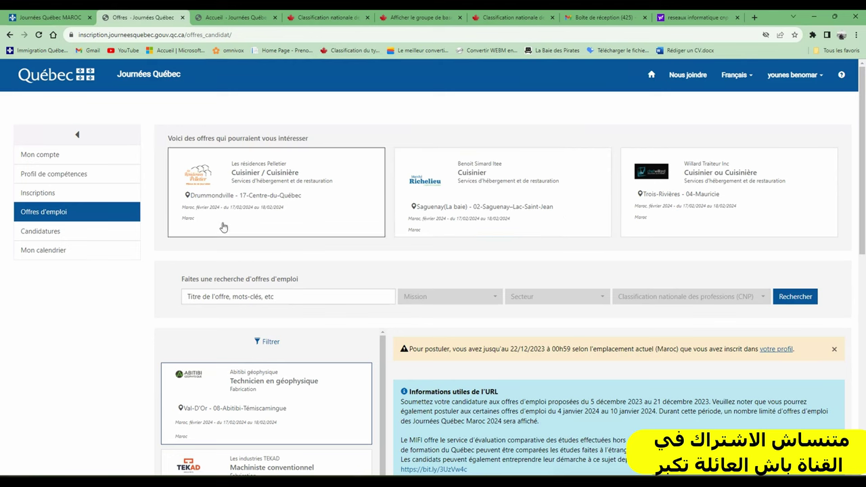
# Step: Browse the offers list and pick the Machiniste conventionnel offer
pyautogui.scroll(-2, 303, 305)
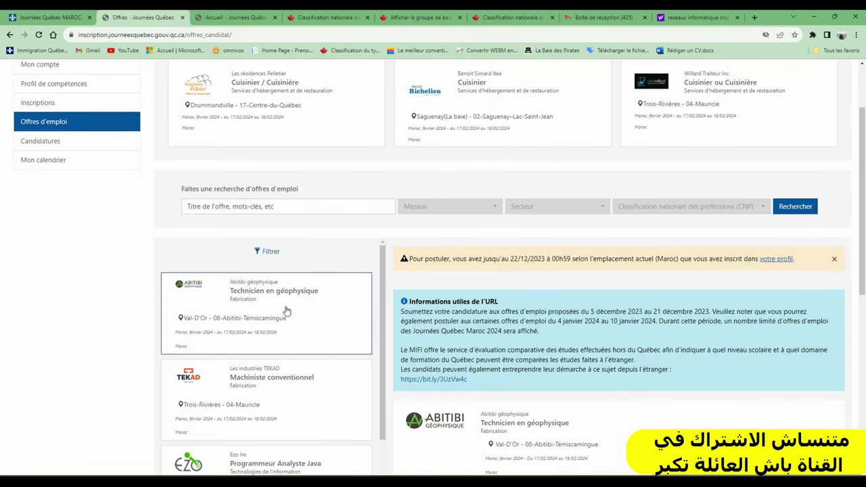
pyautogui.scroll(-2, 286, 310)
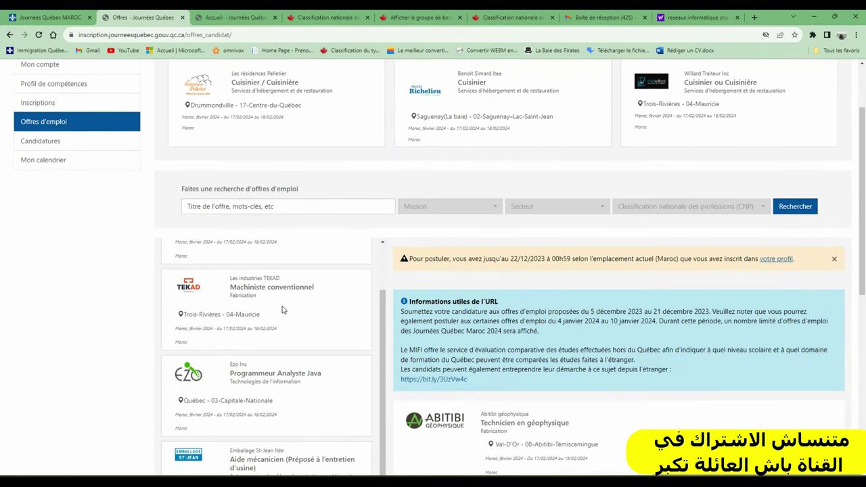
pyautogui.scroll(-1, 282, 310)
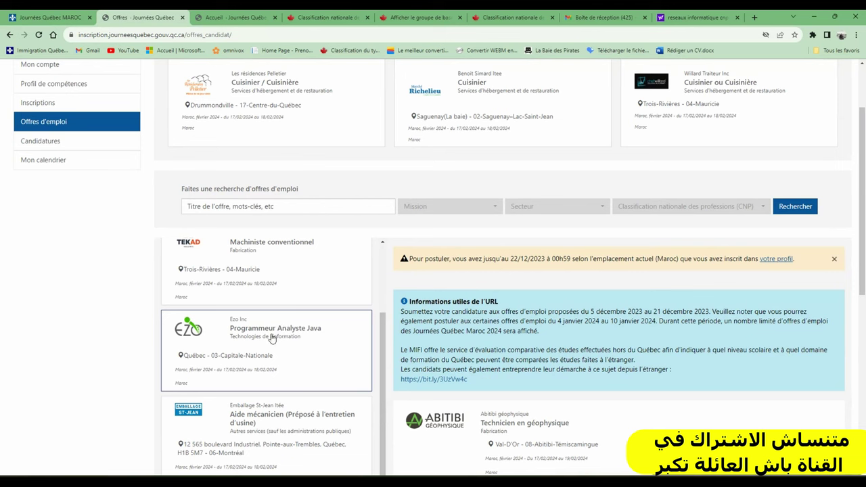
pyautogui.click(263, 250)
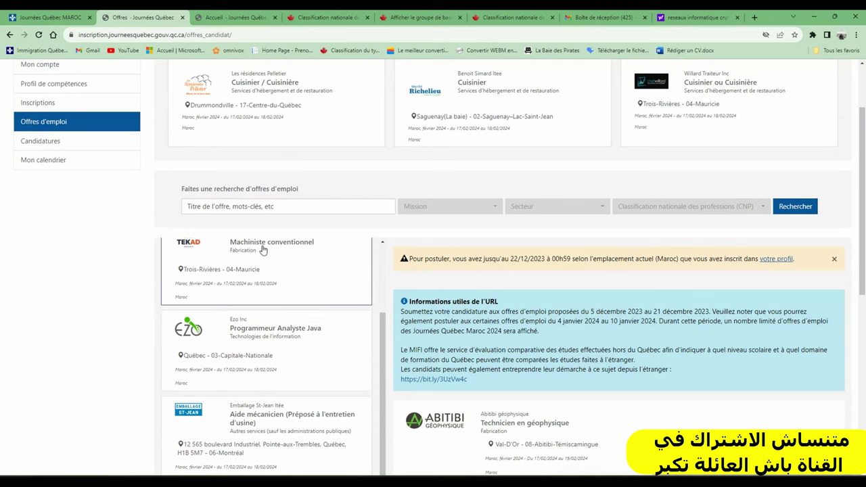
# Step: Open Emballage St-Jean's Opérateur de machines à sacs - Remplaçant offer and read its description
pyautogui.scroll(-3, 265, 256)
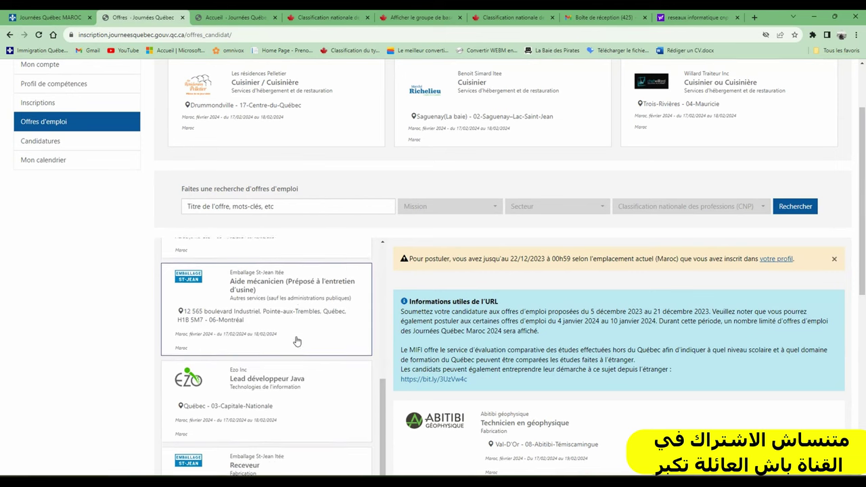
pyautogui.scroll(-2, 281, 328)
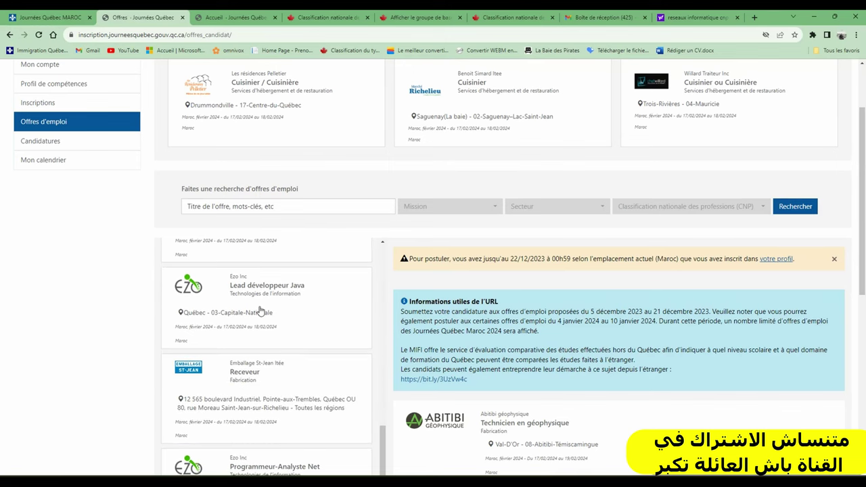
pyautogui.scroll(-5, 260, 311)
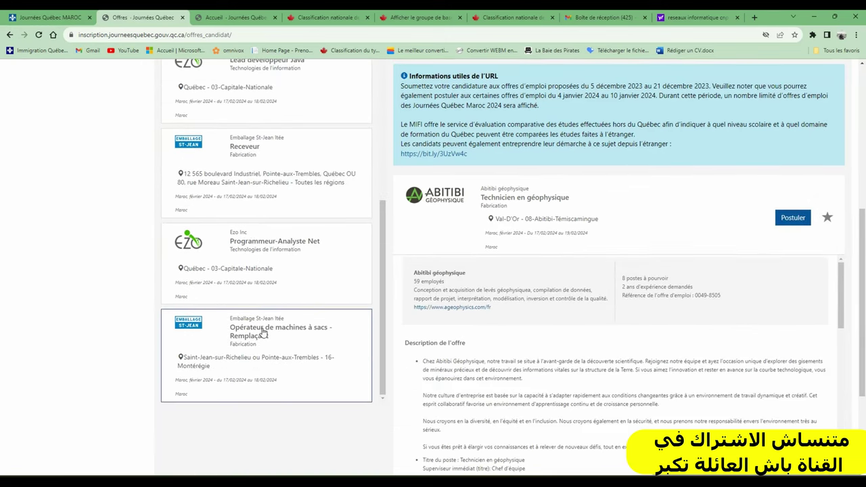
pyautogui.click(244, 334)
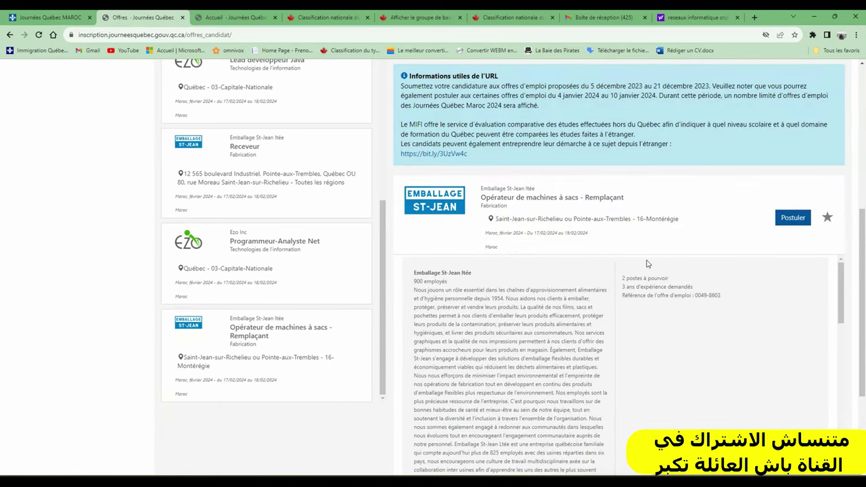
pyautogui.scroll(-5, 647, 263)
pyautogui.scroll(-3, 864, 274)
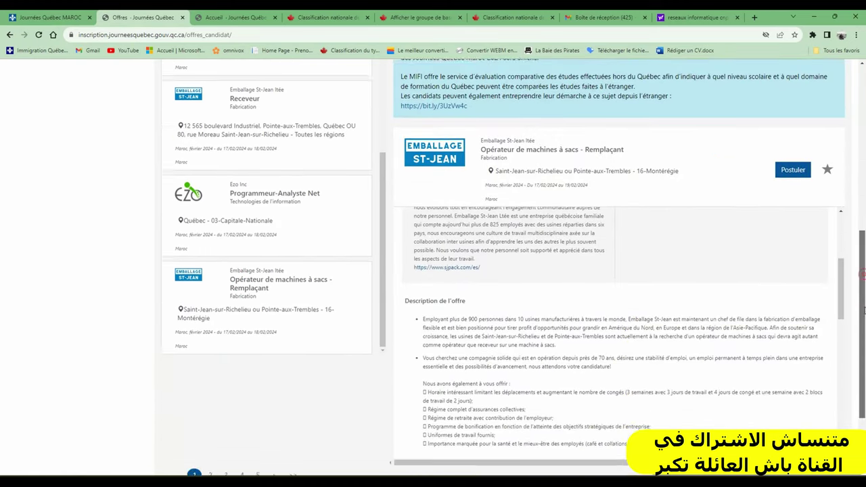
pyautogui.scroll(-2, 491, 270)
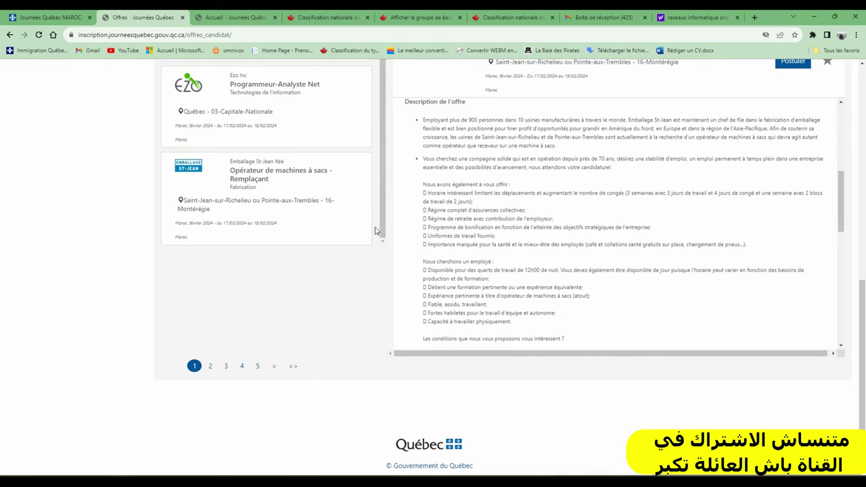
pyautogui.moveTo(382, 201); pyautogui.dragTo(388, 251)
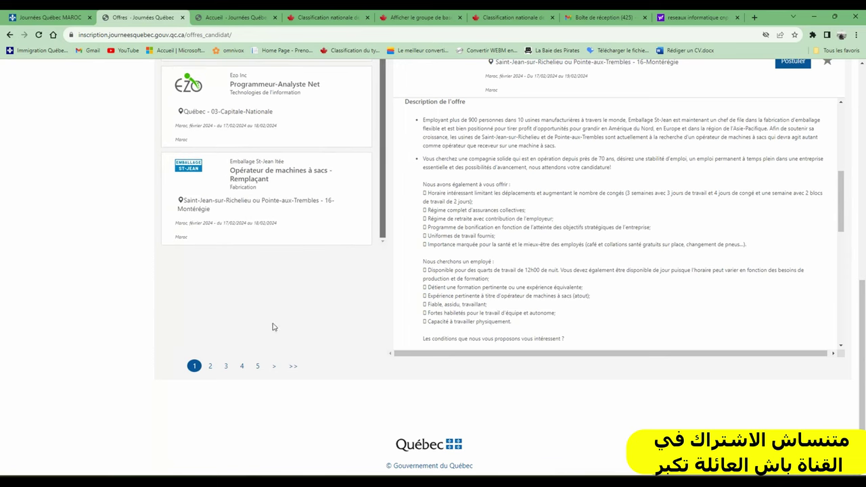
# Step: Go to offers page 3 and open the Cuisinier ou Cuisinière offer
pyautogui.click(227, 368)
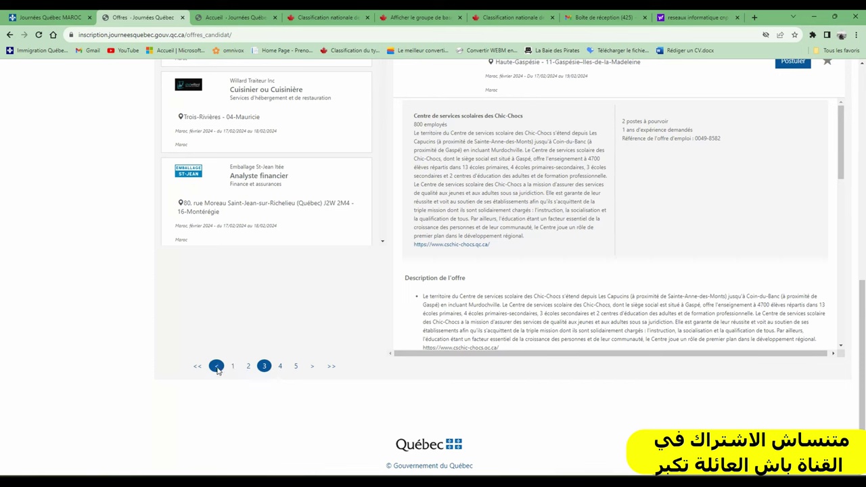
pyautogui.scroll(2, 348, 267)
pyautogui.scroll(1, 348, 269)
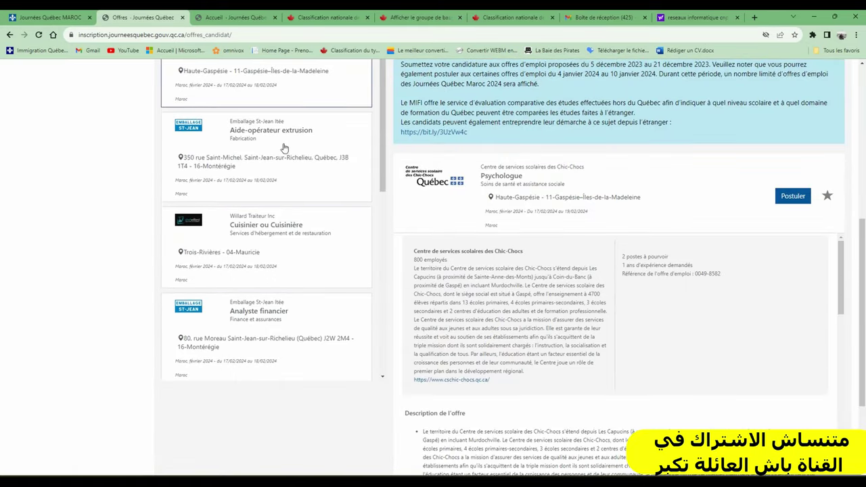
pyautogui.click(272, 237)
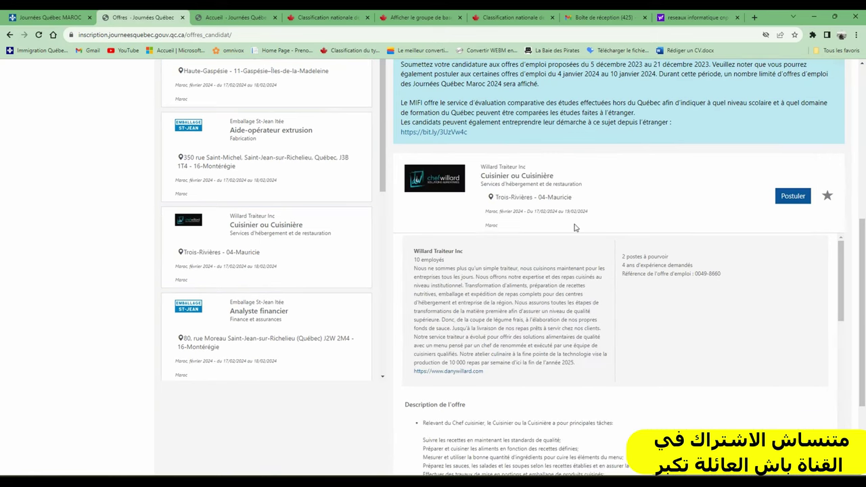
# Step: Highlight its language levels, Intermédiaire spoken French, experience, and Diplôme d'études secondaires requirement
pyautogui.scroll(-4, 575, 227)
pyautogui.scroll(-4, 716, 242)
pyautogui.scroll(-5, 716, 242)
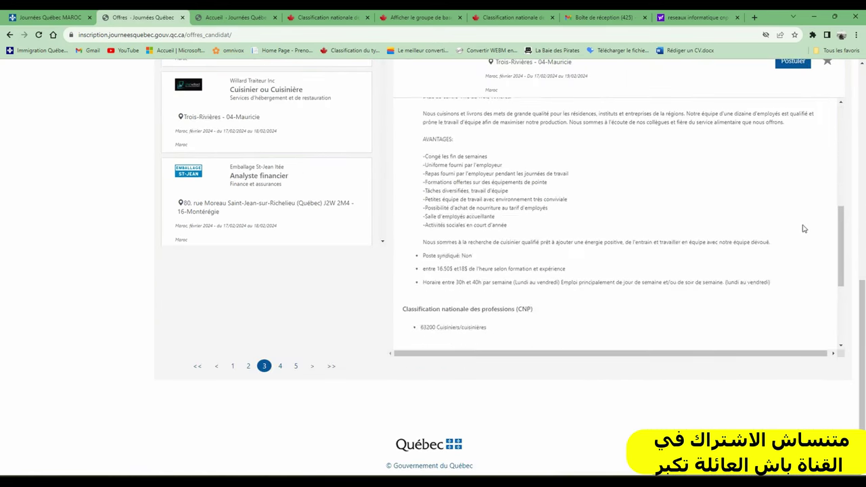
pyautogui.moveTo(700, 231); pyautogui.dragTo(483, 215)
pyautogui.doubleClick(471, 207)
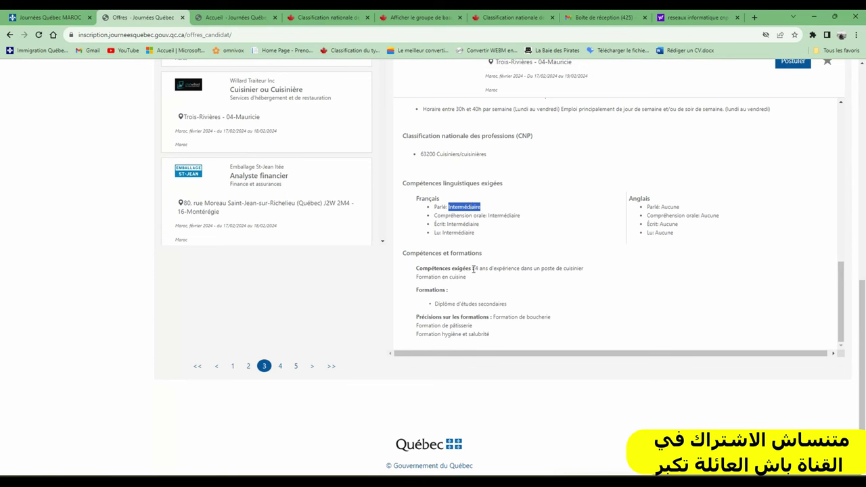
pyautogui.moveTo(473, 268); pyautogui.dragTo(508, 288)
pyautogui.tripleClick(465, 306)
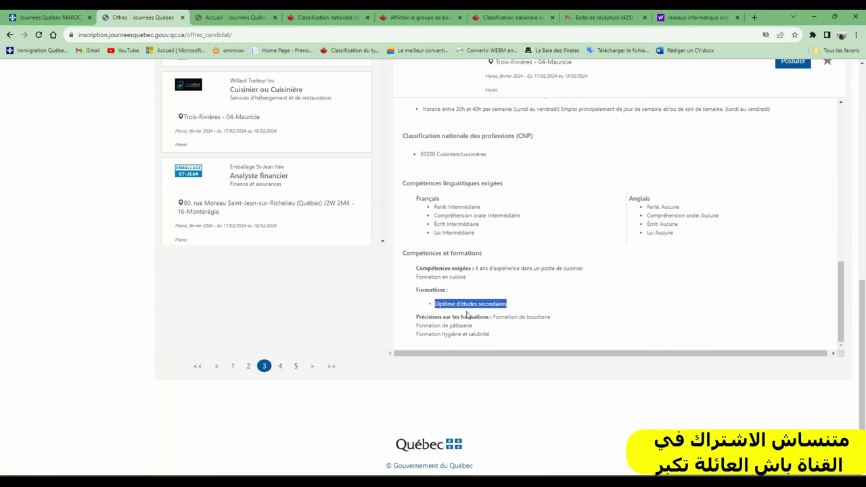
pyautogui.scroll(3, 467, 302)
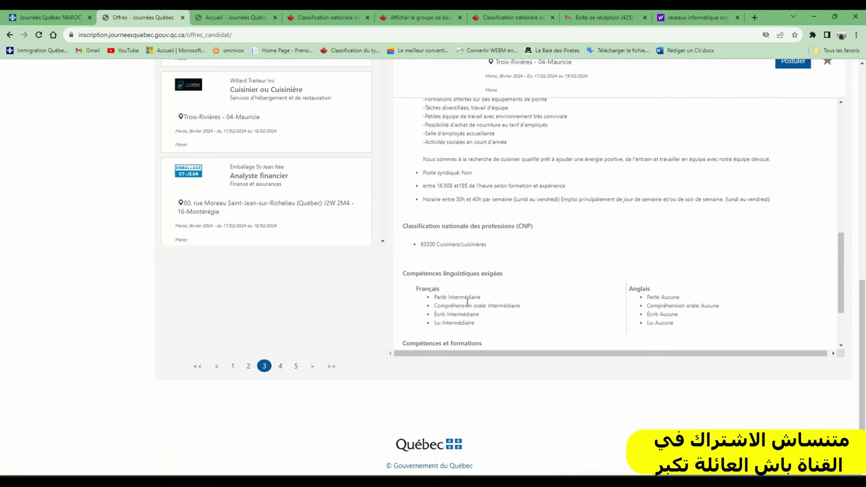
# Step: Go to offers page 5 and open ArcelorMittal's Mécanicien.ne de machineries lourdes offer
pyautogui.click(295, 366)
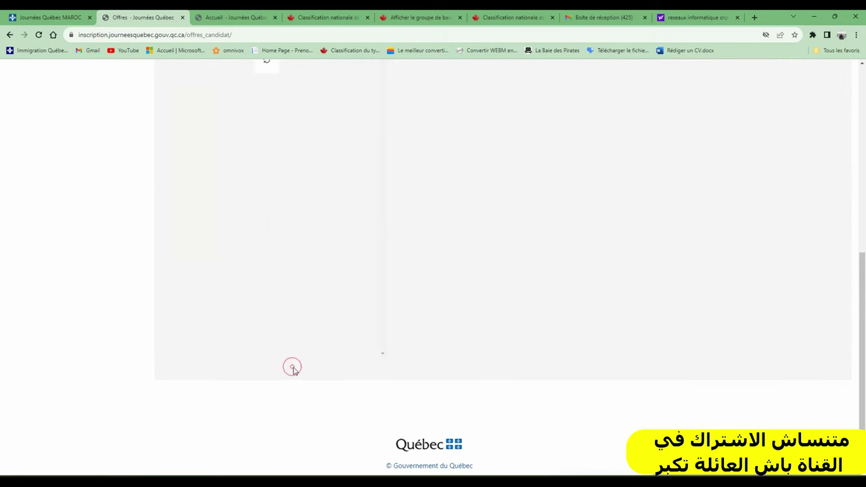
pyautogui.scroll(-2, 325, 257)
pyautogui.scroll(2, 257, 230)
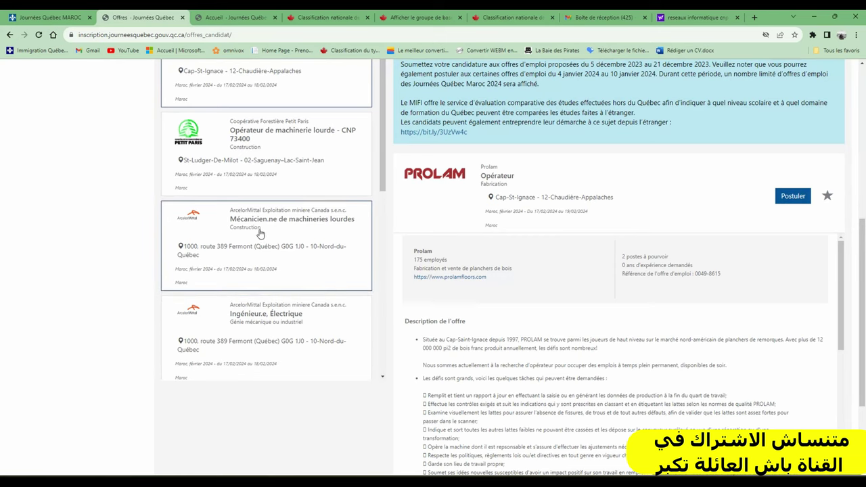
pyautogui.scroll(2, 263, 232)
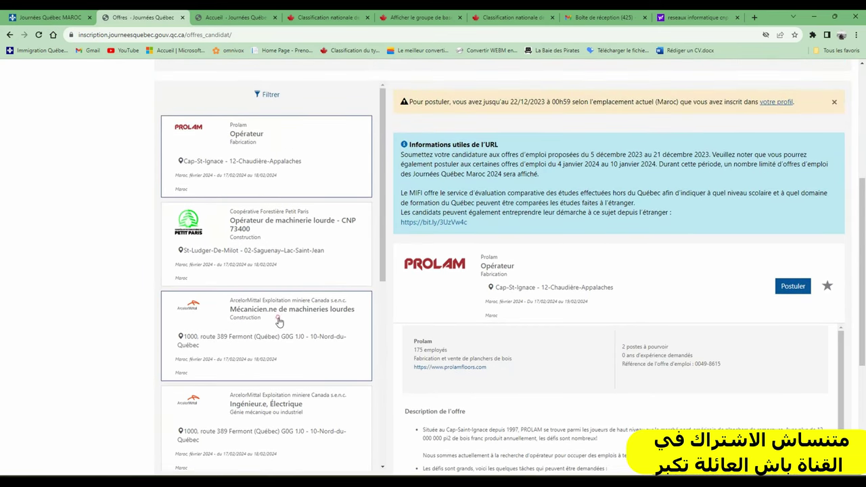
pyautogui.click(277, 321)
# Step: Highlight its French skill levels, years of experience, and Diplôme d'études professionnelles requirement
pyautogui.scroll(-5, 663, 259)
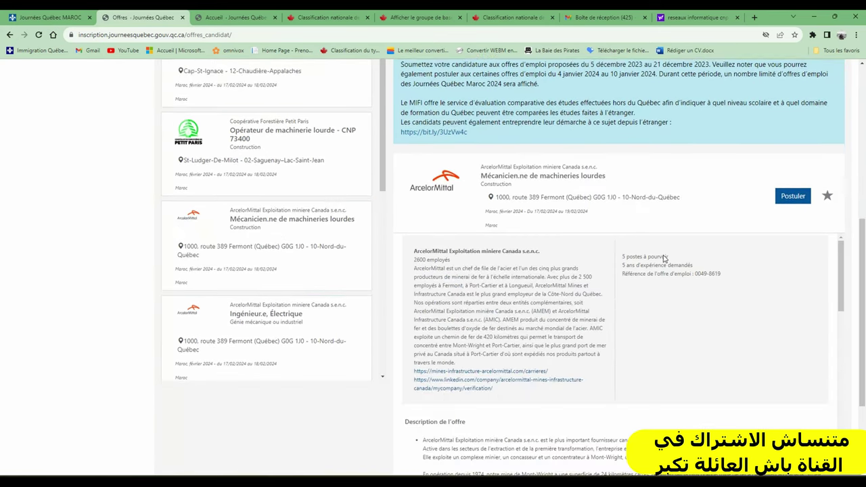
pyautogui.scroll(-3, 863, 324)
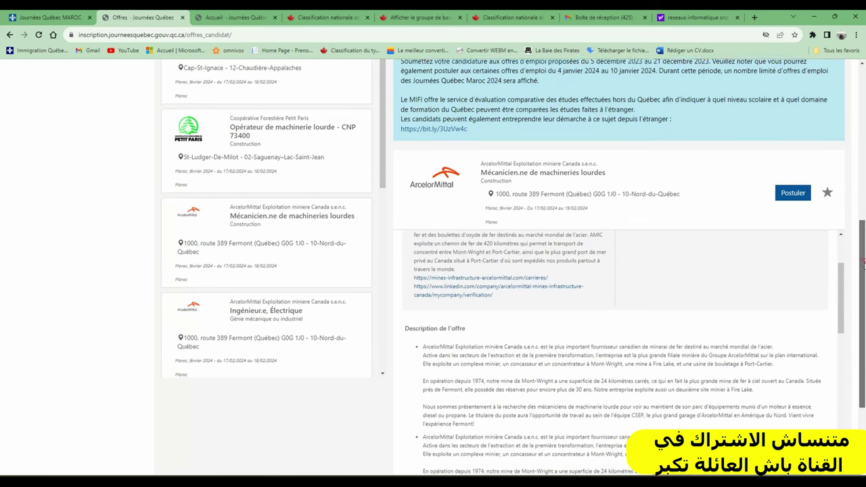
pyautogui.scroll(-2, 645, 260)
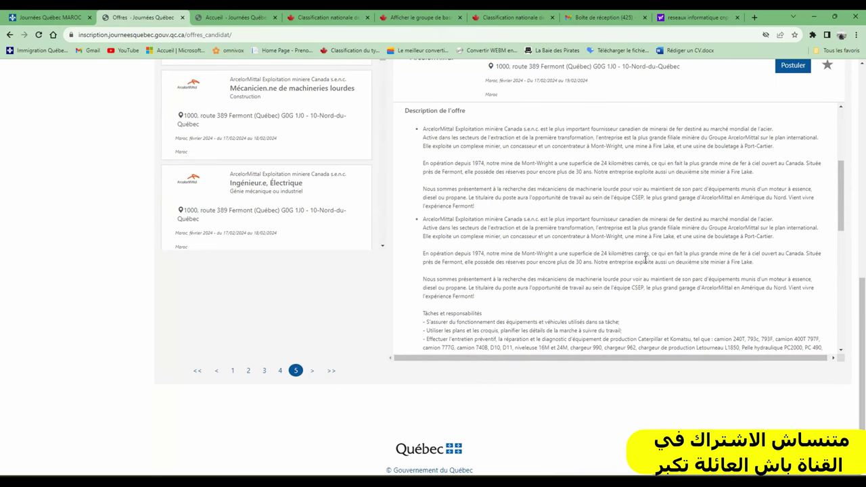
pyautogui.scroll(-4, 672, 218)
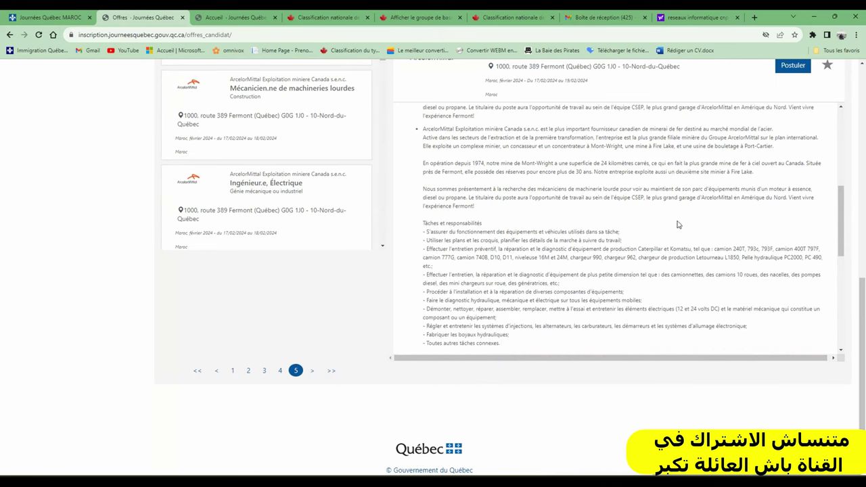
pyautogui.scroll(-5, 577, 184)
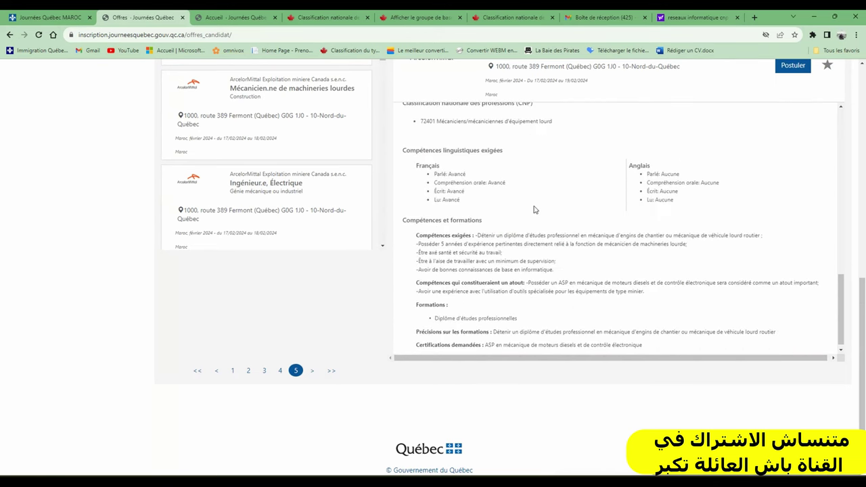
pyautogui.moveTo(446, 175); pyautogui.dragTo(484, 205)
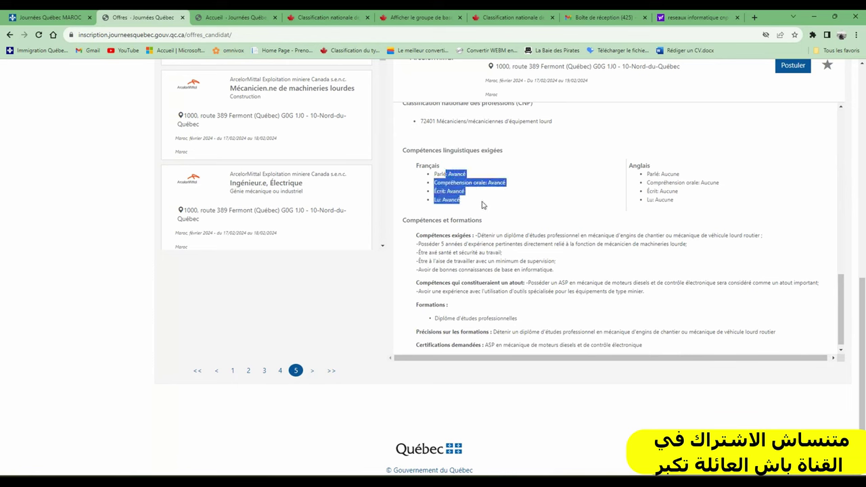
pyautogui.doubleClick(447, 245)
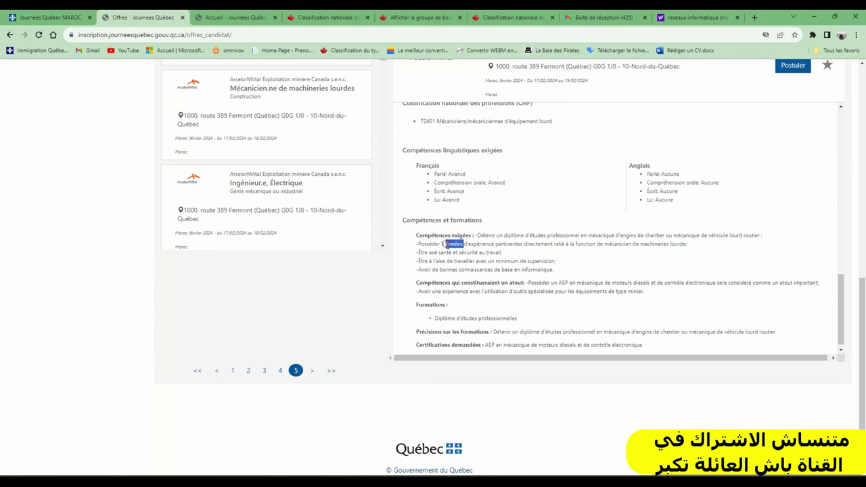
pyautogui.scroll(-1, 491, 325)
pyautogui.click(470, 312)
pyautogui.tripleClick(470, 312)
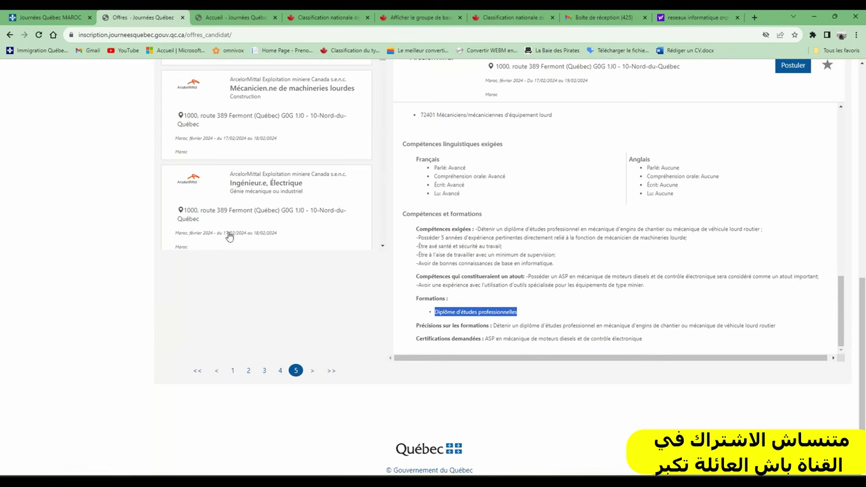
pyautogui.scroll(4, 310, 224)
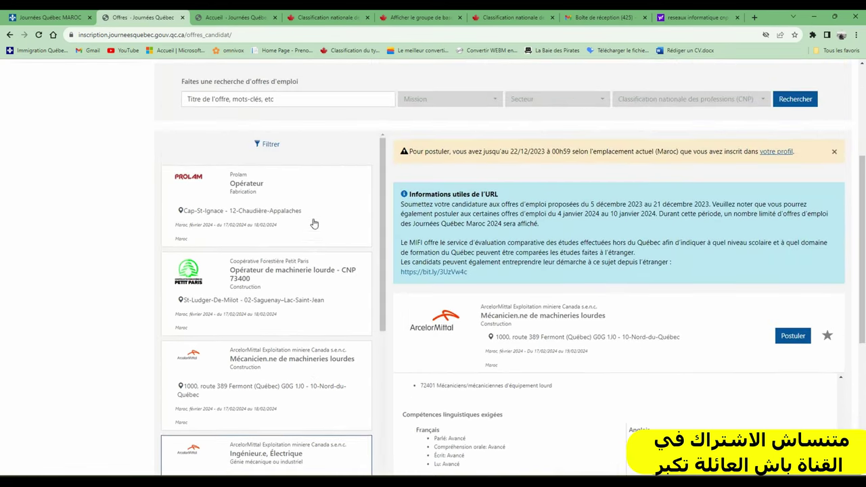
# Step: Open Prolam's Opérateur offer and highlight its task list and 22,20$/heure pay line
pyautogui.click(242, 192)
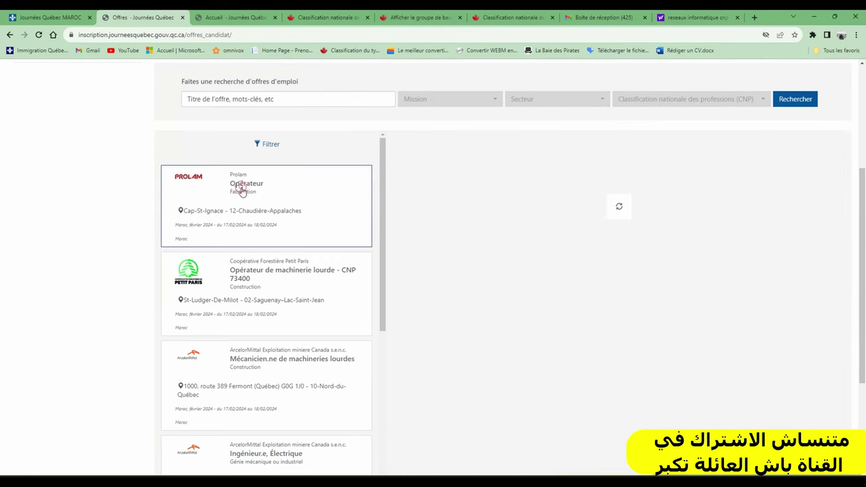
pyautogui.scroll(-2, 570, 319)
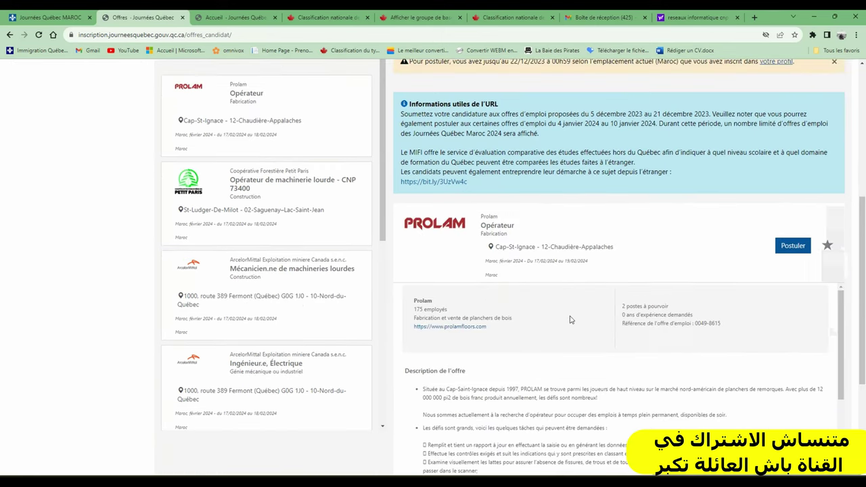
pyautogui.scroll(-6, 570, 320)
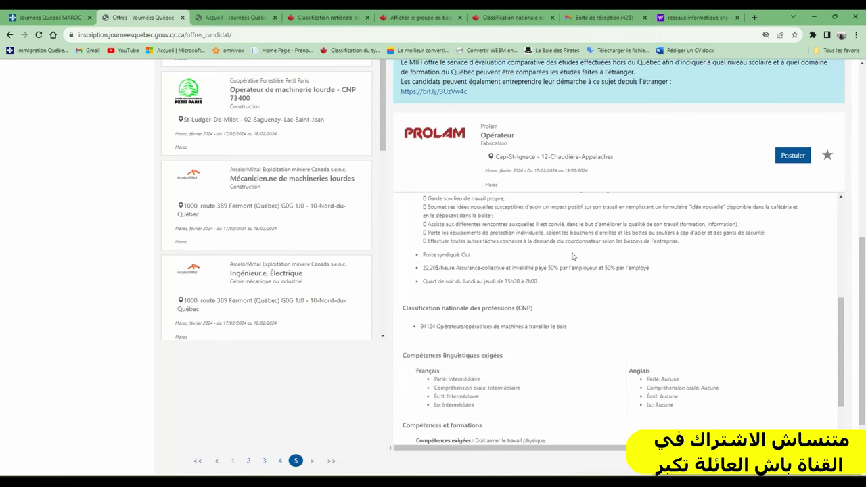
pyautogui.scroll(3, 515, 283)
pyautogui.moveTo(426, 219); pyautogui.dragTo(585, 343)
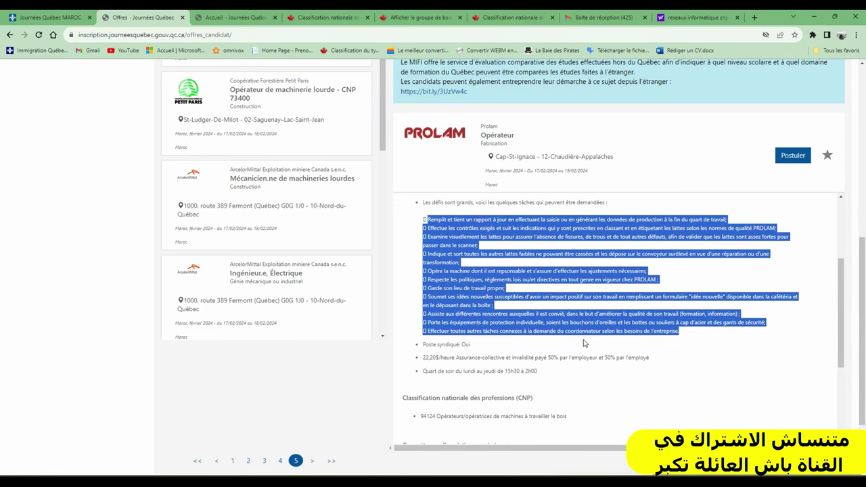
pyautogui.tripleClick(453, 364)
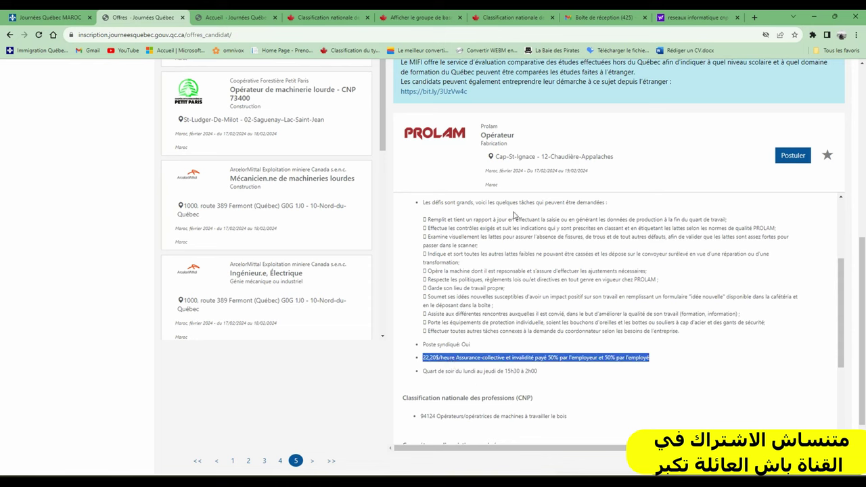
pyautogui.scroll(-3, 514, 215)
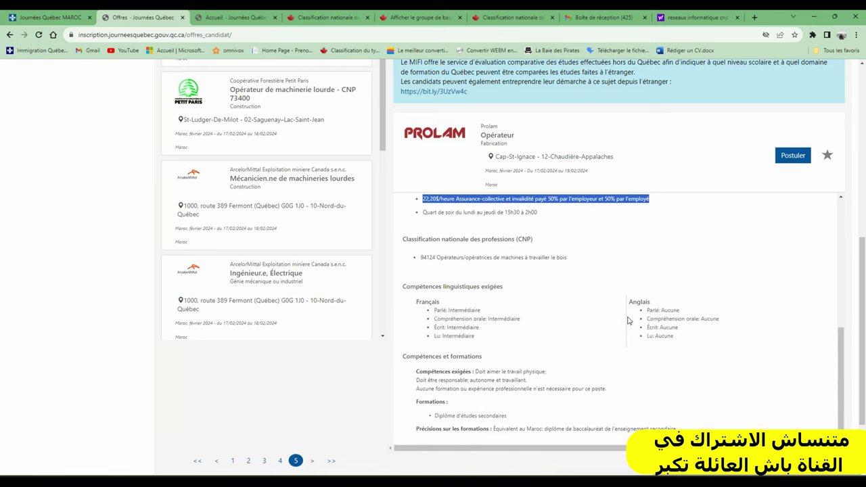